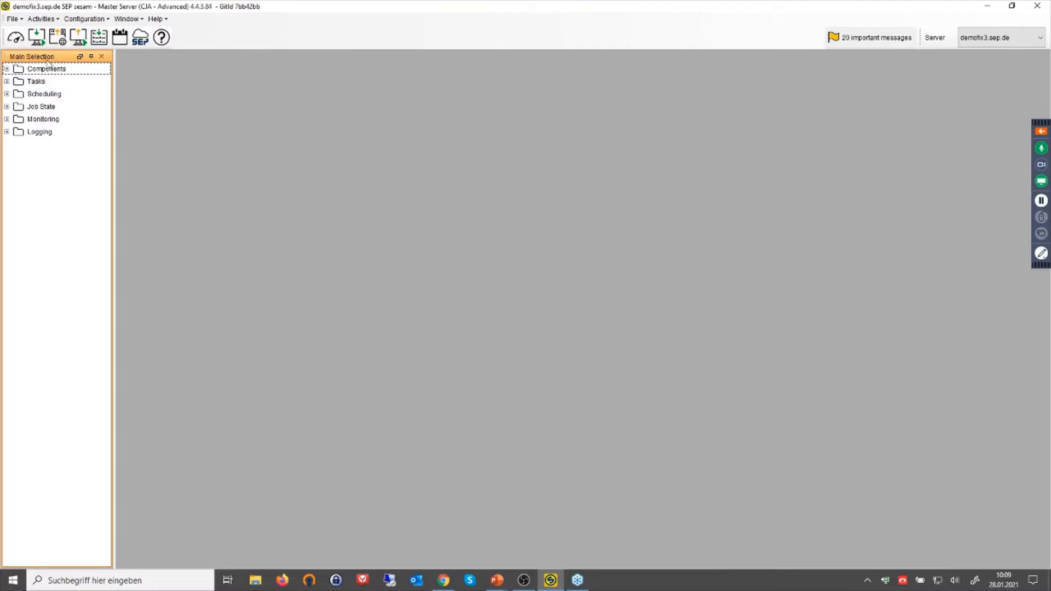
# Expand Components in the Main Selection tree of the demofix3.sep.de GUI.
pyautogui.click(6, 69)
# Show Topology with Groupware › Kopano expanded to the Linux client at version 4.4.3.84.
pyautogui.click(51, 81)
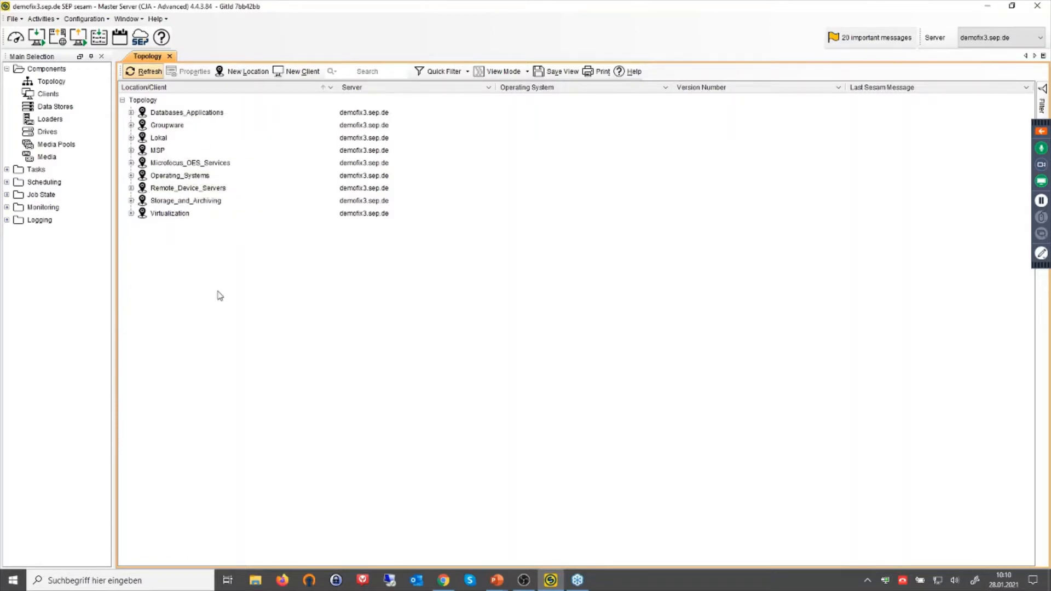
pyautogui.click(131, 125)
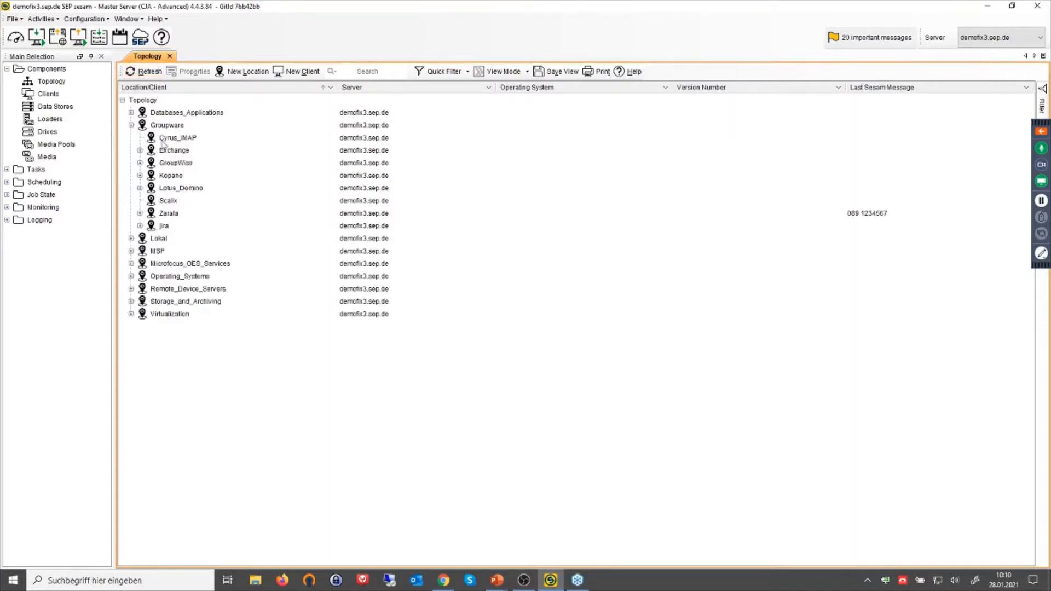
pyautogui.click(140, 176)
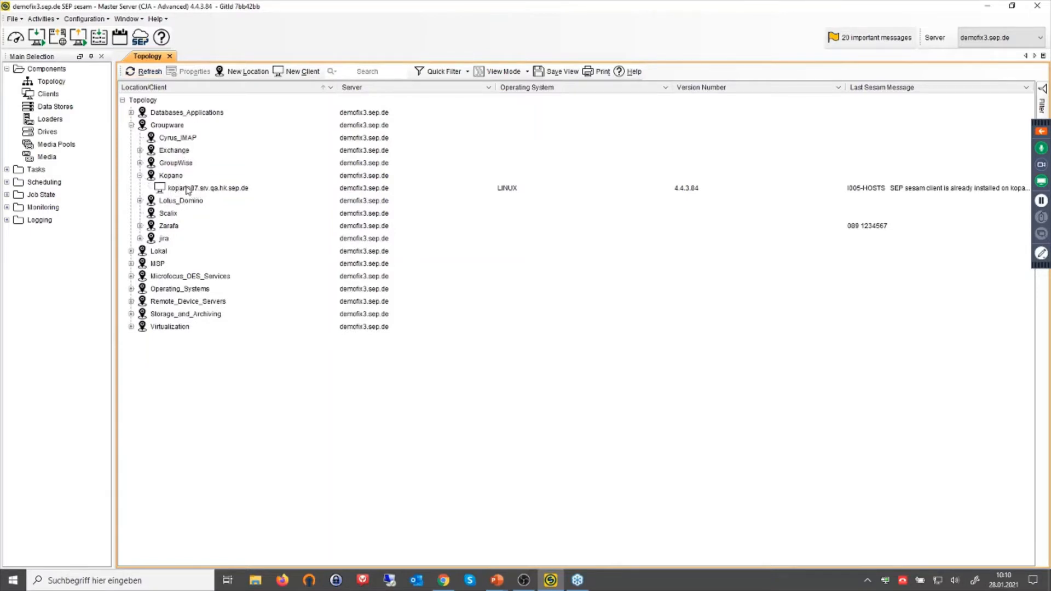
pyautogui.moveTo(205, 195)
pyautogui.click(85, 20)
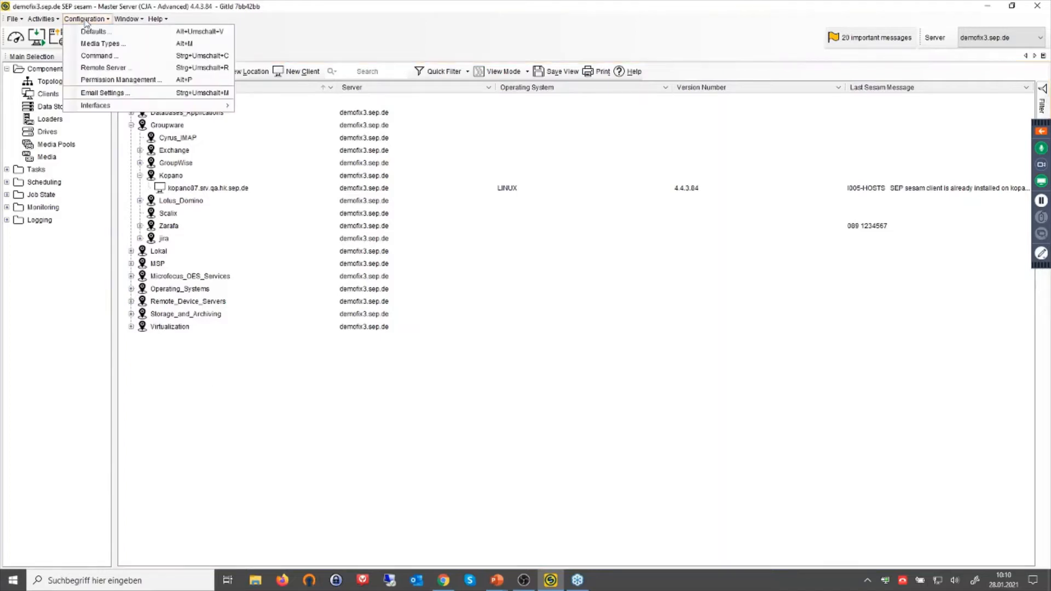
pyautogui.click(119, 83)
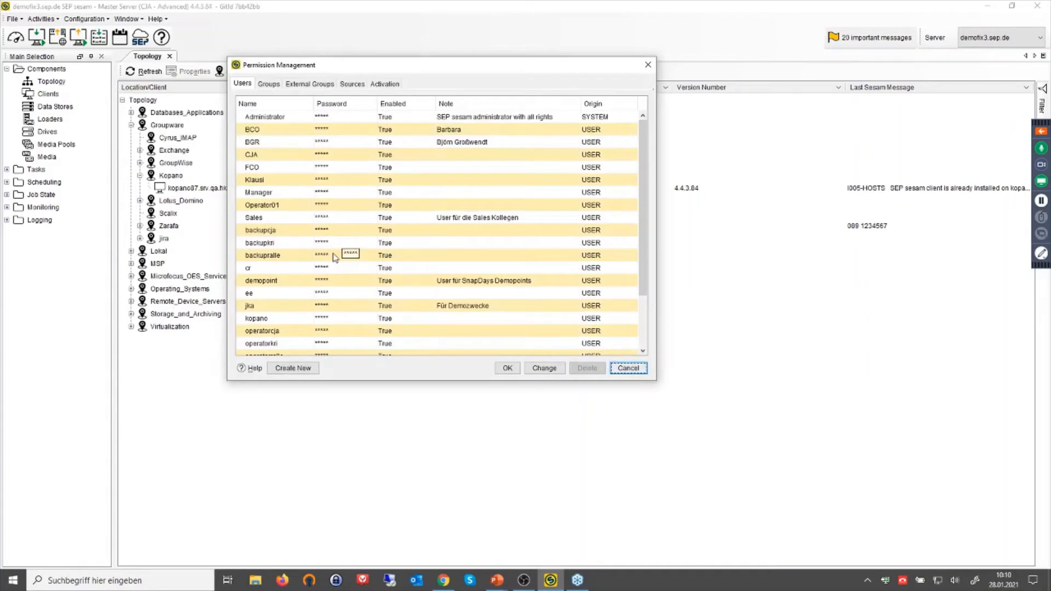
pyautogui.click(378, 86)
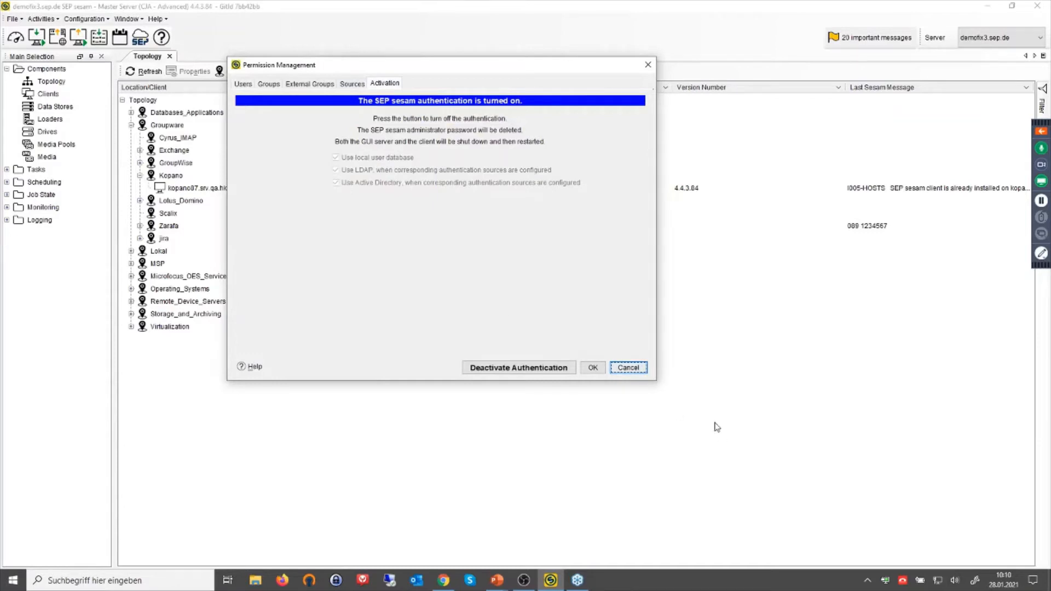
pyautogui.click(639, 368)
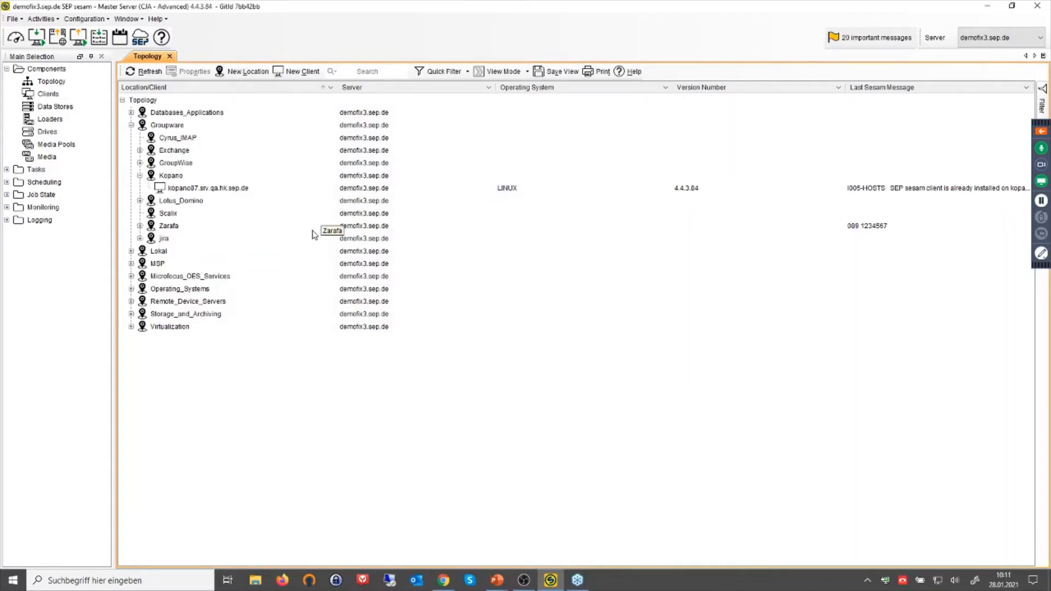
# Review the Kopano location's user permissions without changes, then expand the Tasks section.
pyautogui.rightClick(174, 175)
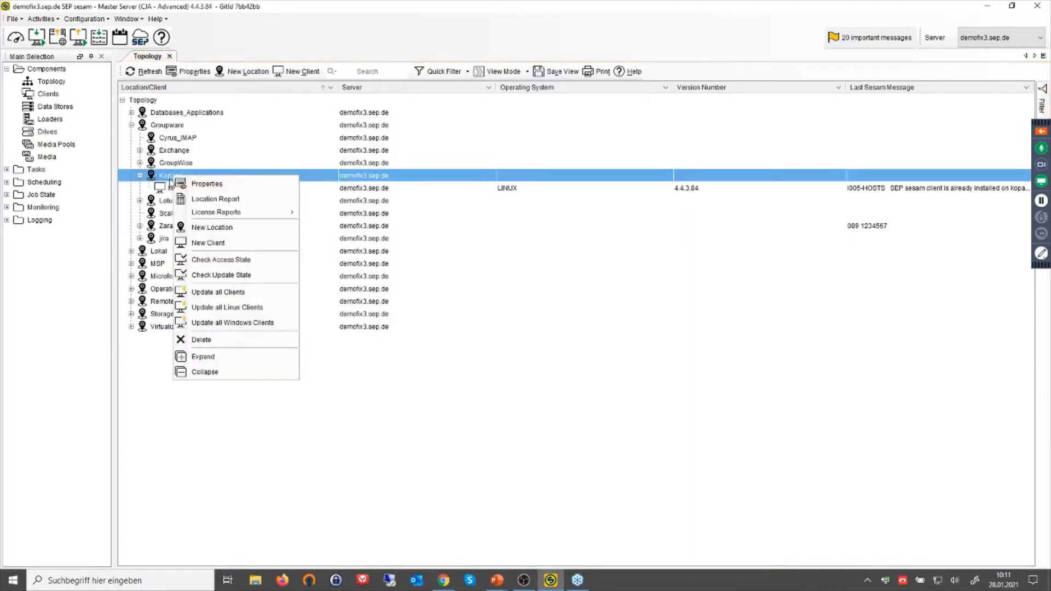
pyautogui.click(202, 184)
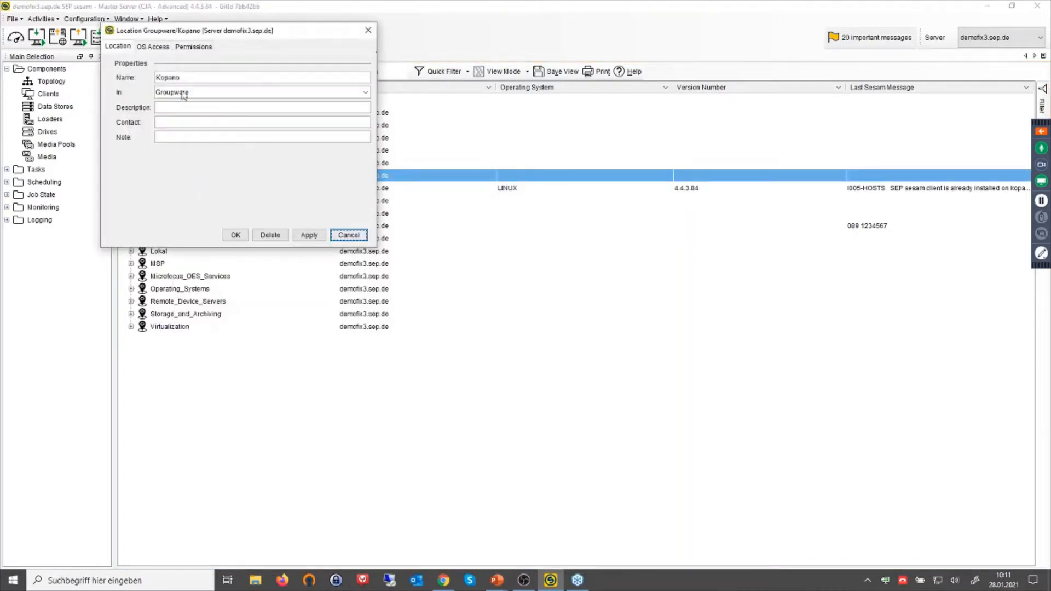
pyautogui.click(198, 47)
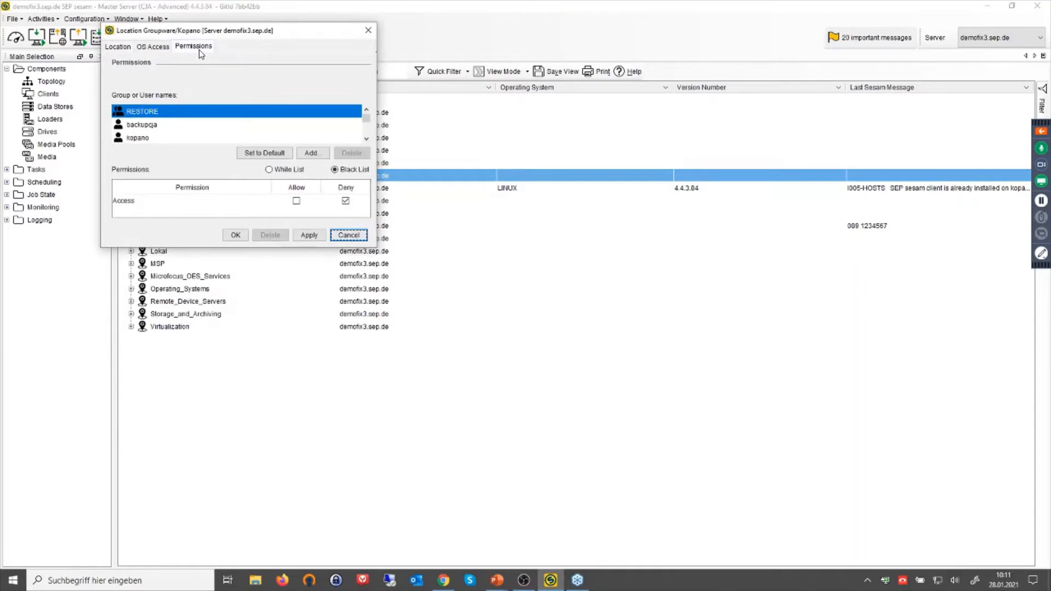
pyautogui.click(155, 128)
pyautogui.click(148, 140)
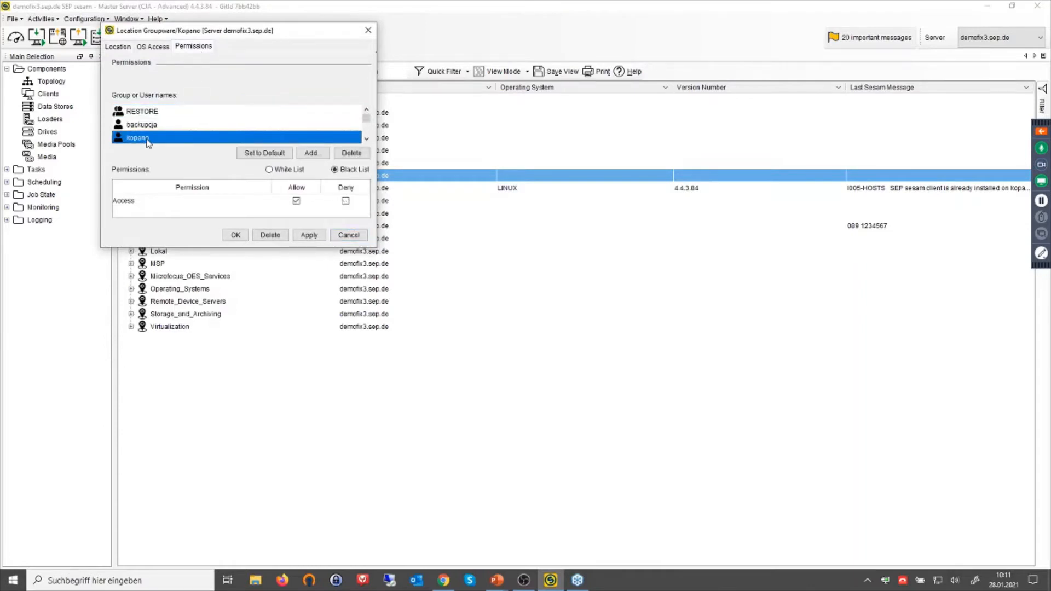
pyautogui.scroll(-1, 148, 143)
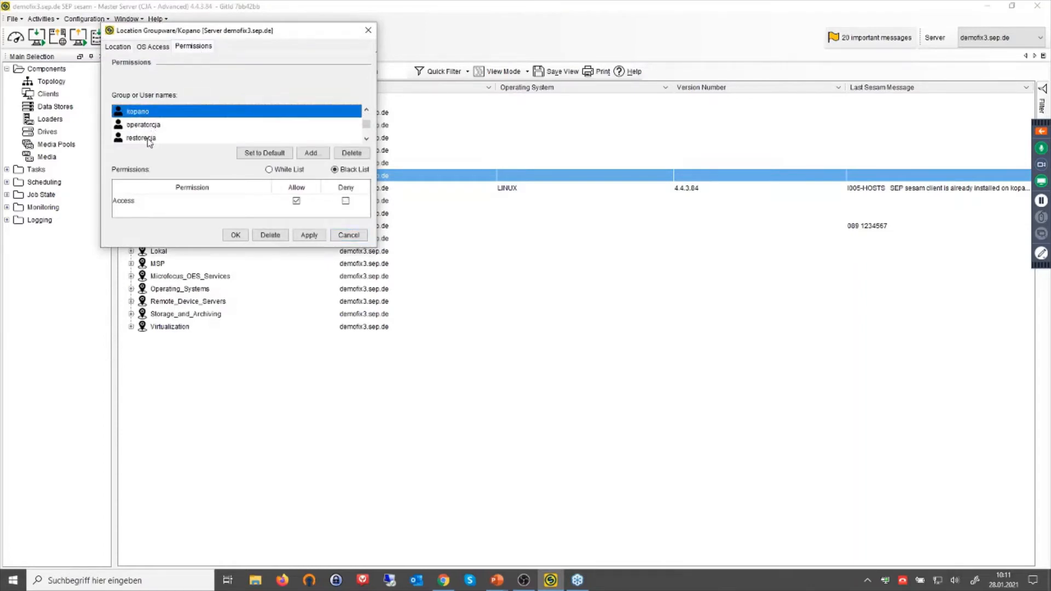
pyautogui.click(344, 236)
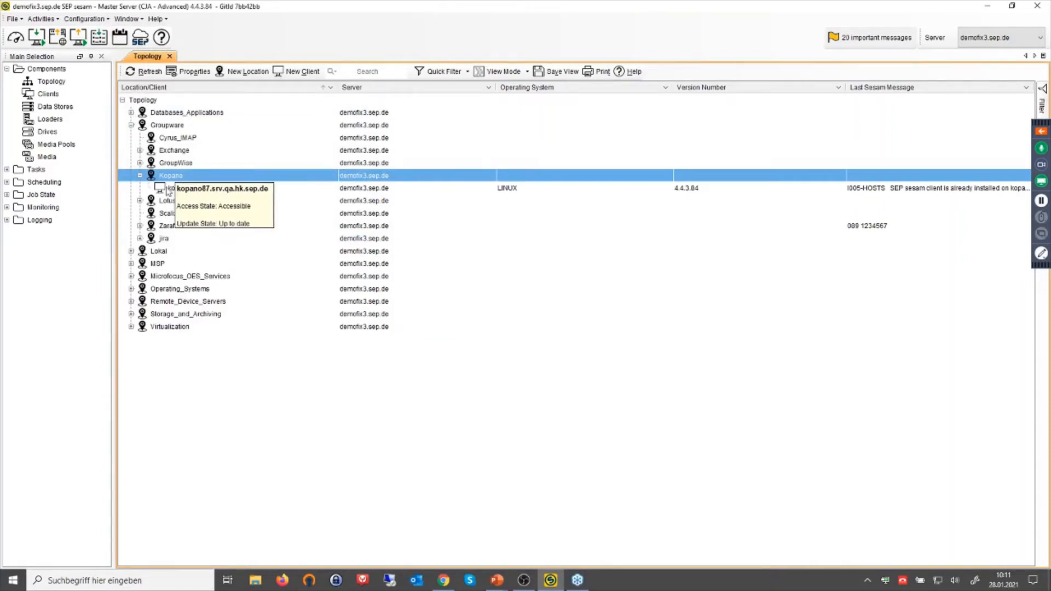
pyautogui.click(7, 170)
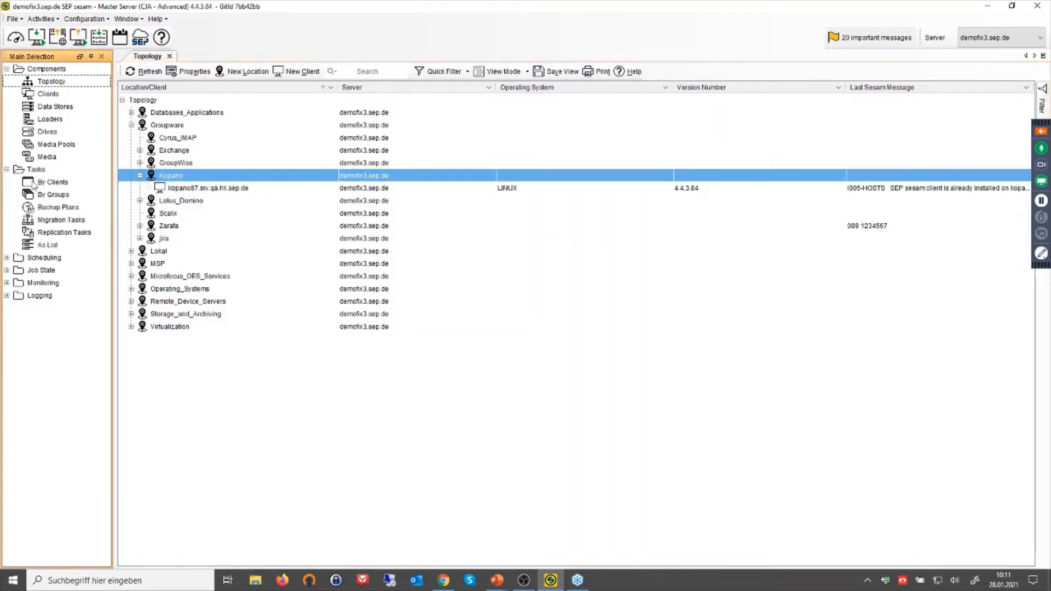
# From Tasks by Clients, start a new backup task for the kopano87 client under Groupware › Kopano.
pyautogui.click(44, 184)
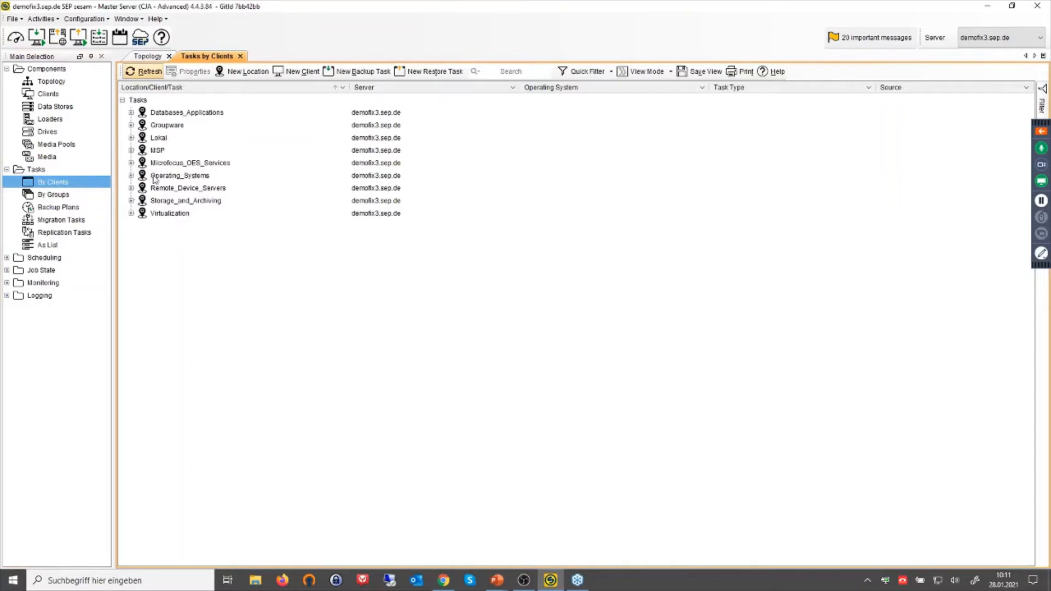
pyautogui.doubleClick(164, 125)
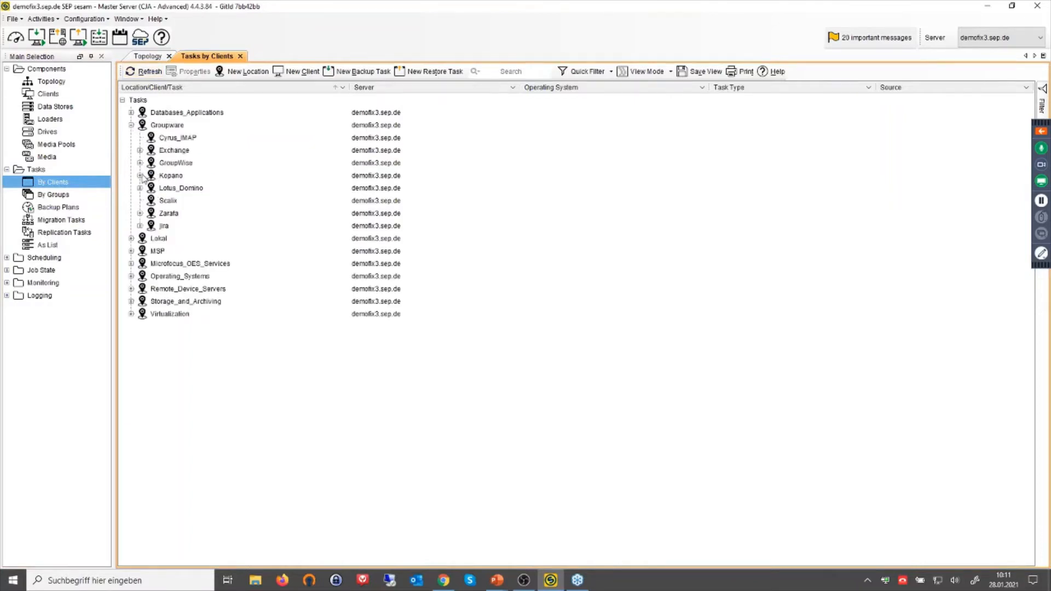
pyautogui.click(141, 175)
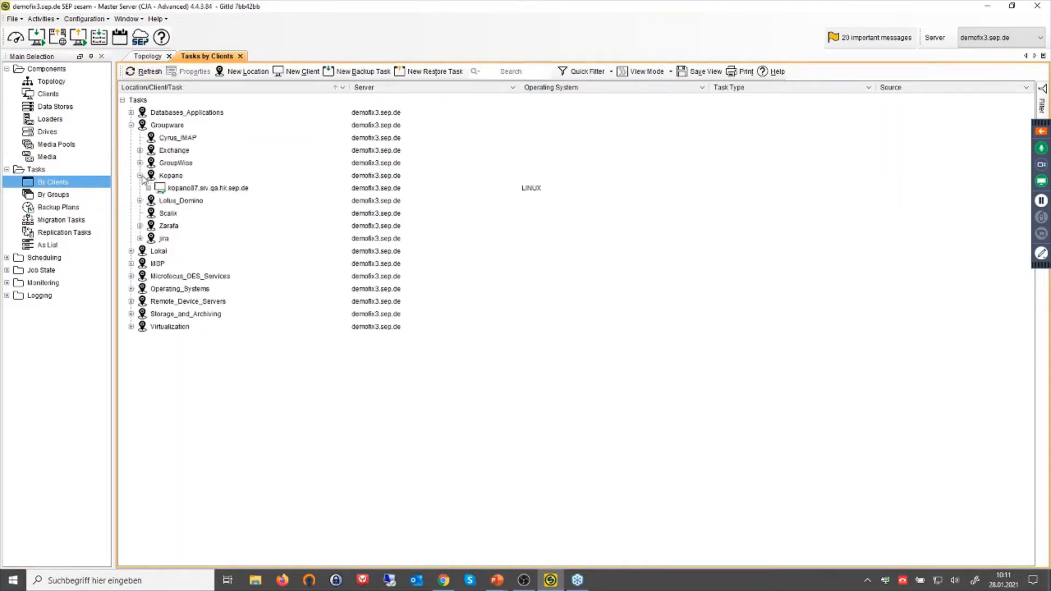
pyautogui.click(192, 189)
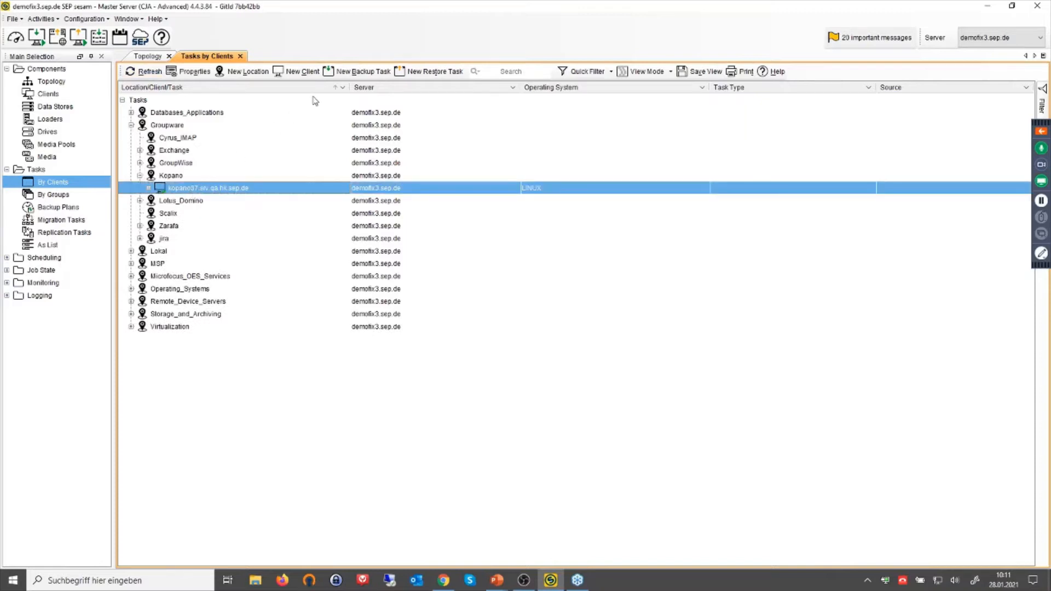
pyautogui.click(356, 71)
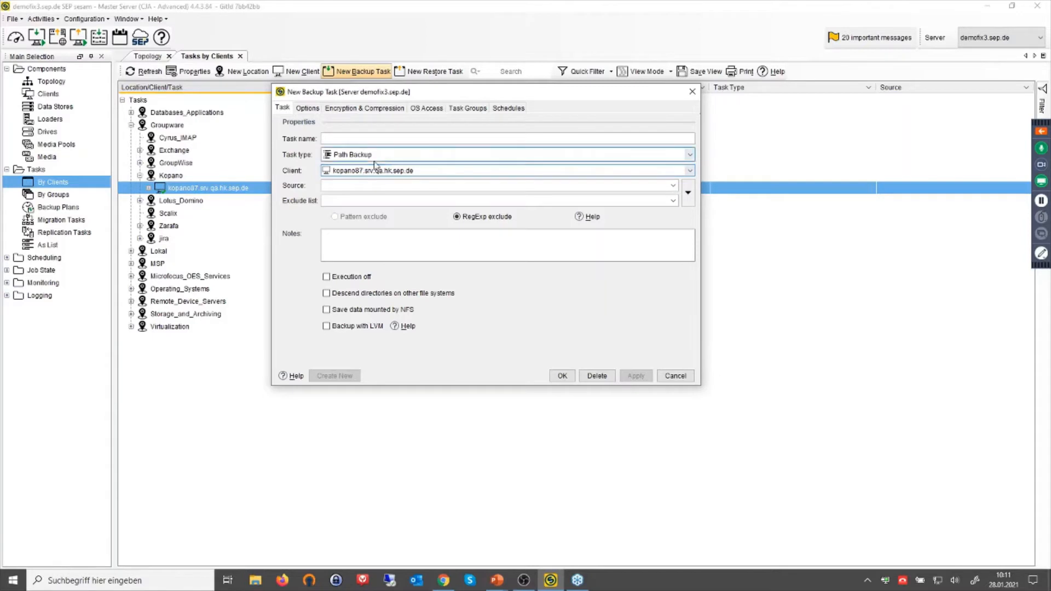
# Set the new backup task's type to Kopano.
pyautogui.click(359, 155)
pyautogui.scroll(3, 372, 224)
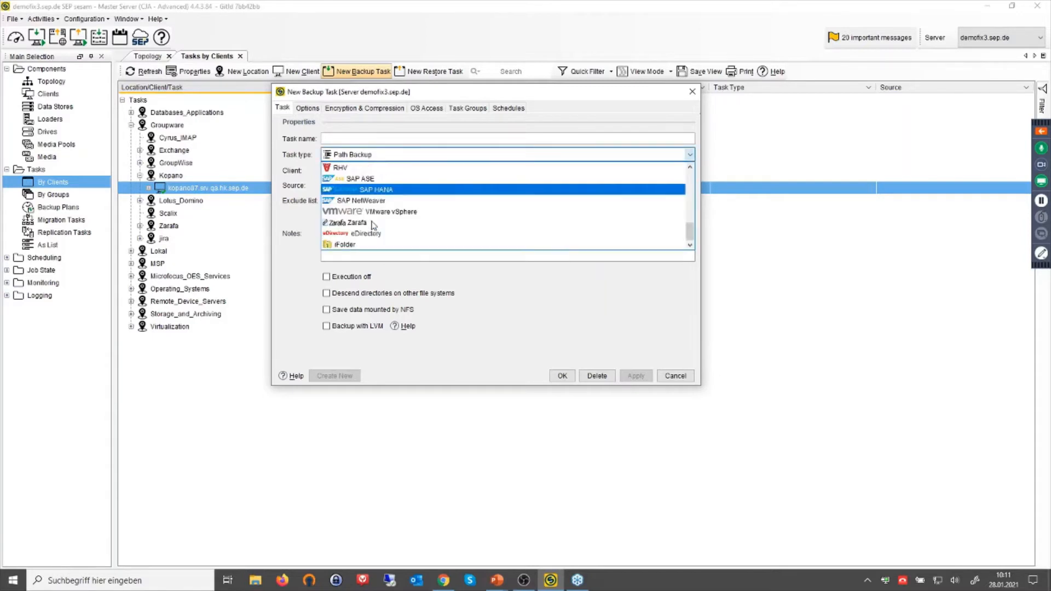
pyautogui.scroll(3, 372, 225)
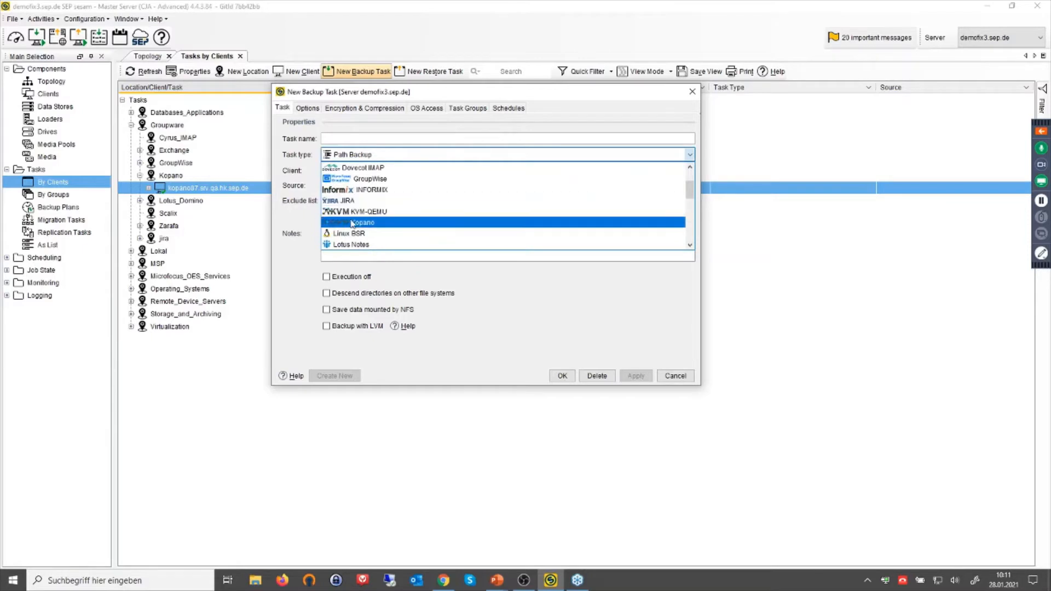
pyautogui.click(652, 318)
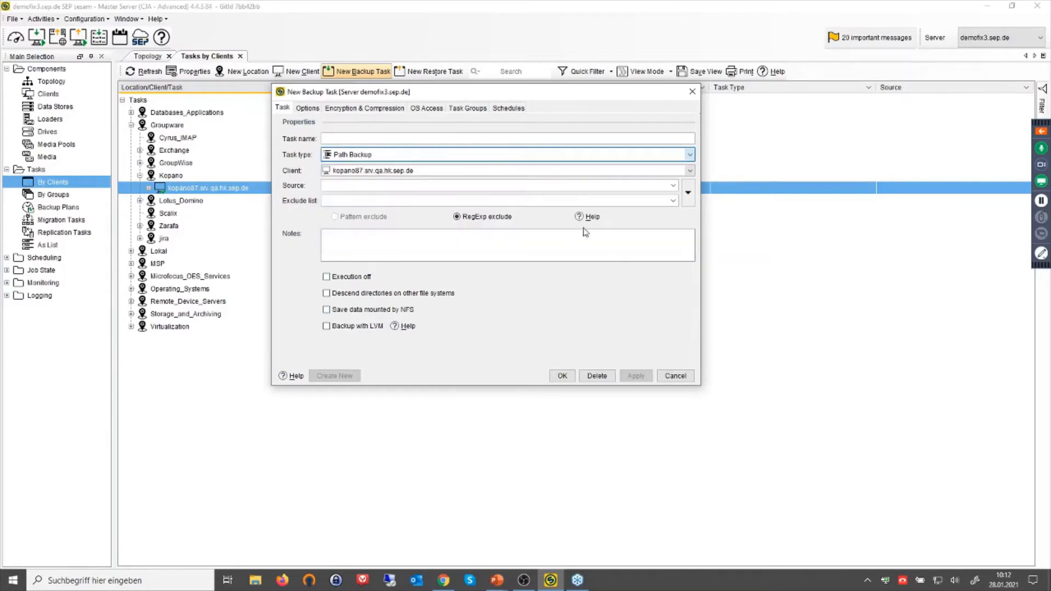
# Select all Kopano mailboxes as source, giving the name kopano87_srv_qa_hk_sep_de_kopano_all.
pyautogui.click(689, 196)
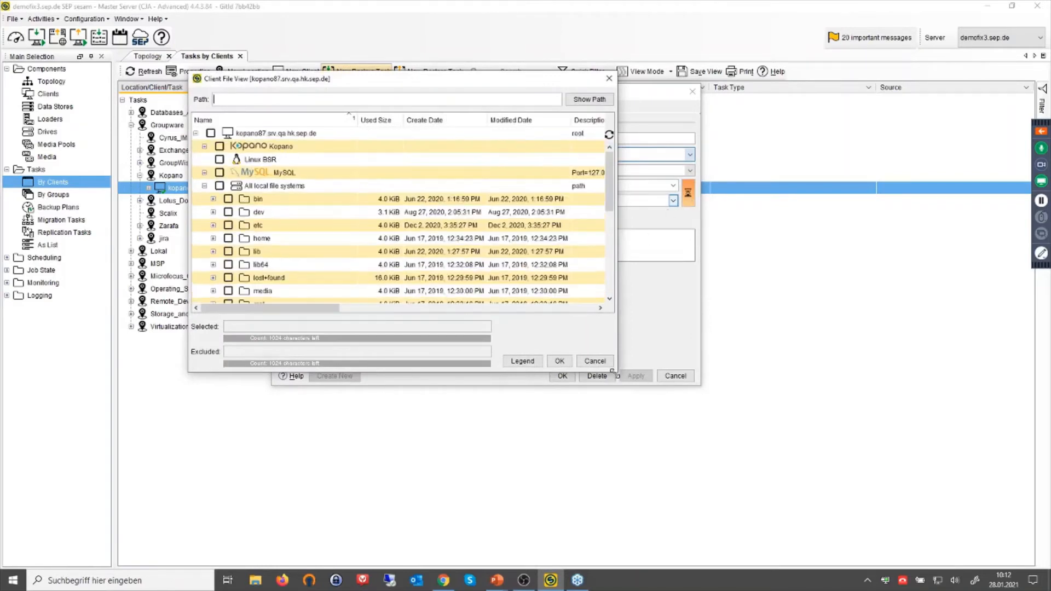
pyautogui.moveTo(614, 371); pyautogui.dragTo(740, 400)
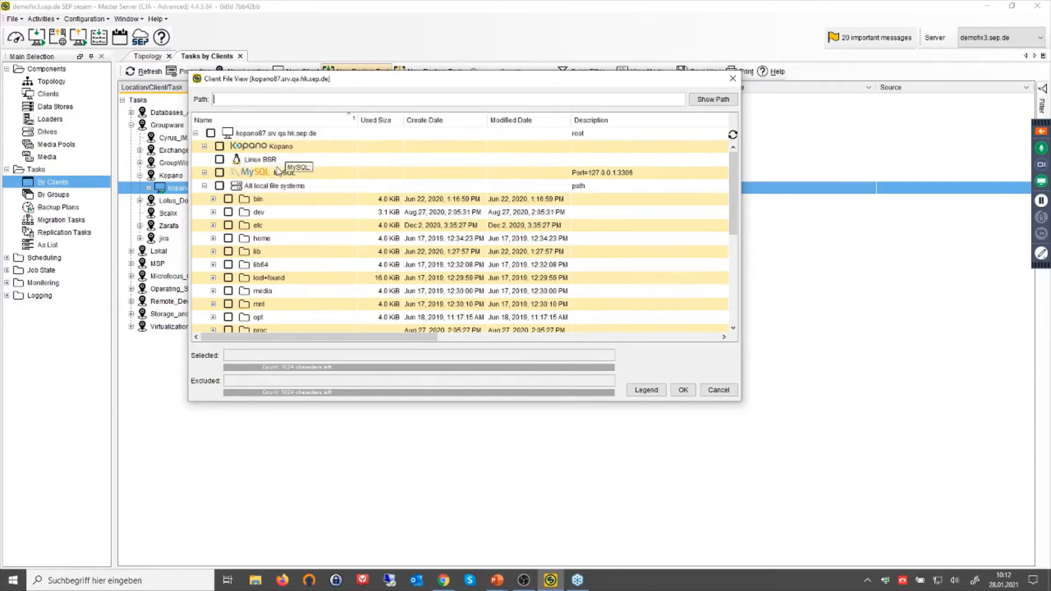
pyautogui.click(204, 145)
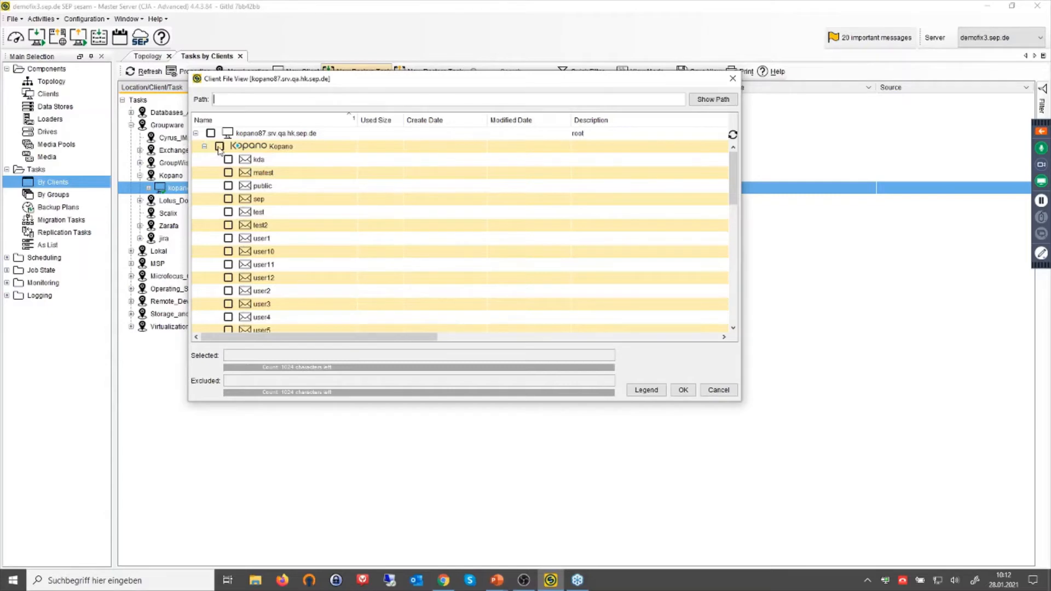
pyautogui.click(219, 147)
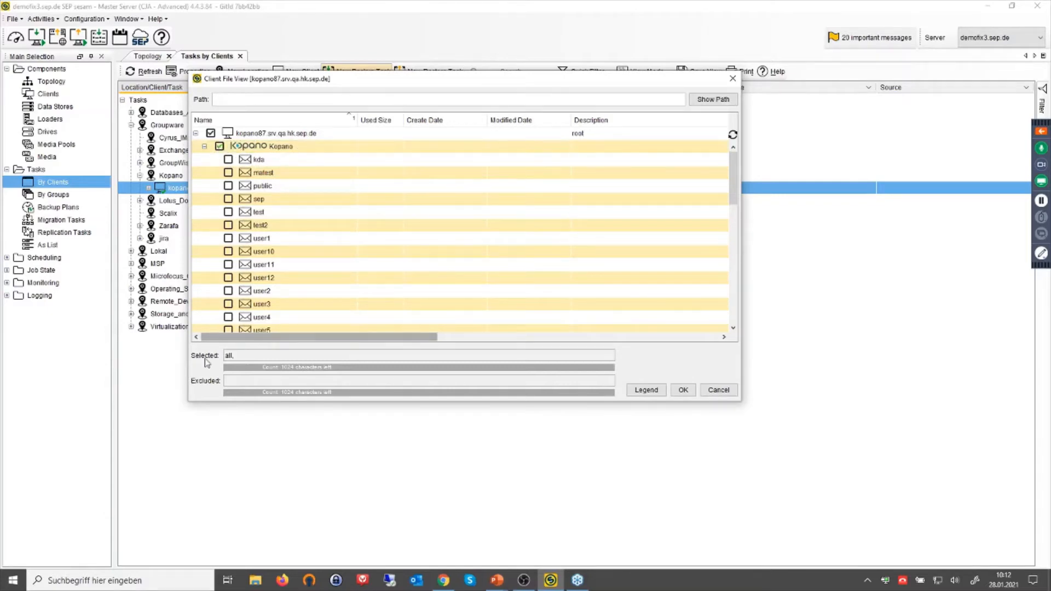
pyautogui.click(683, 392)
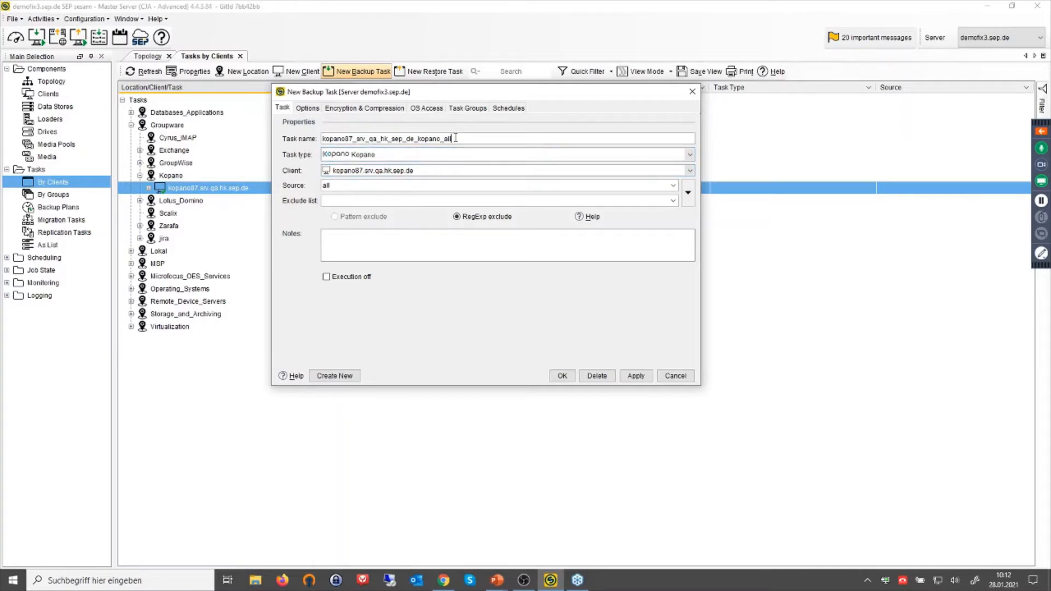
# Clear the task name and exclude the test2 mailbox, giving exclude list ^test$,^test2$.
pyautogui.hotkey('ctrl', 'a')
pyautogui.press('BackSpace')
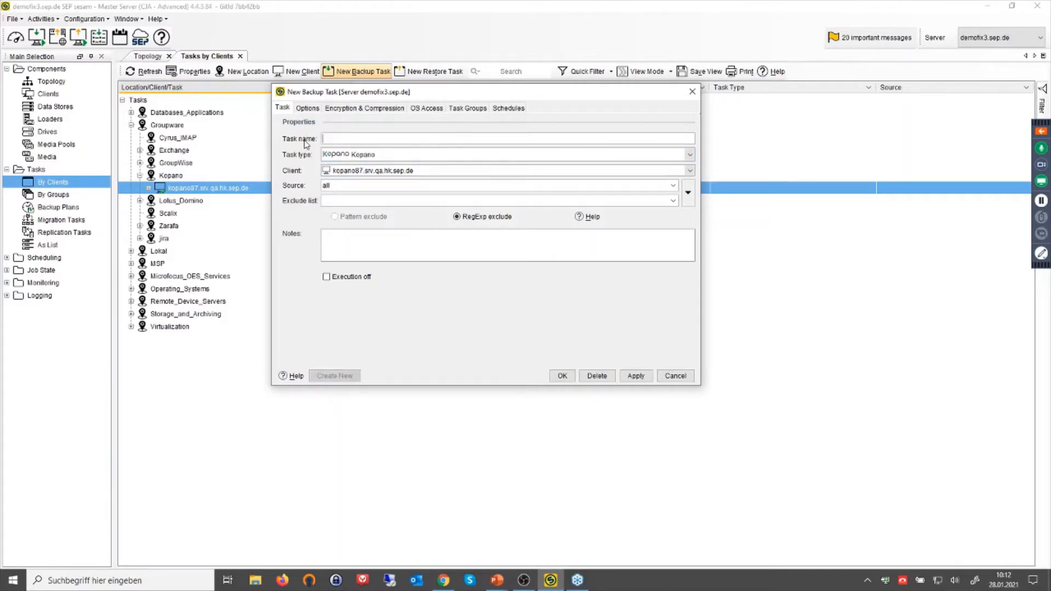
pyautogui.click(688, 196)
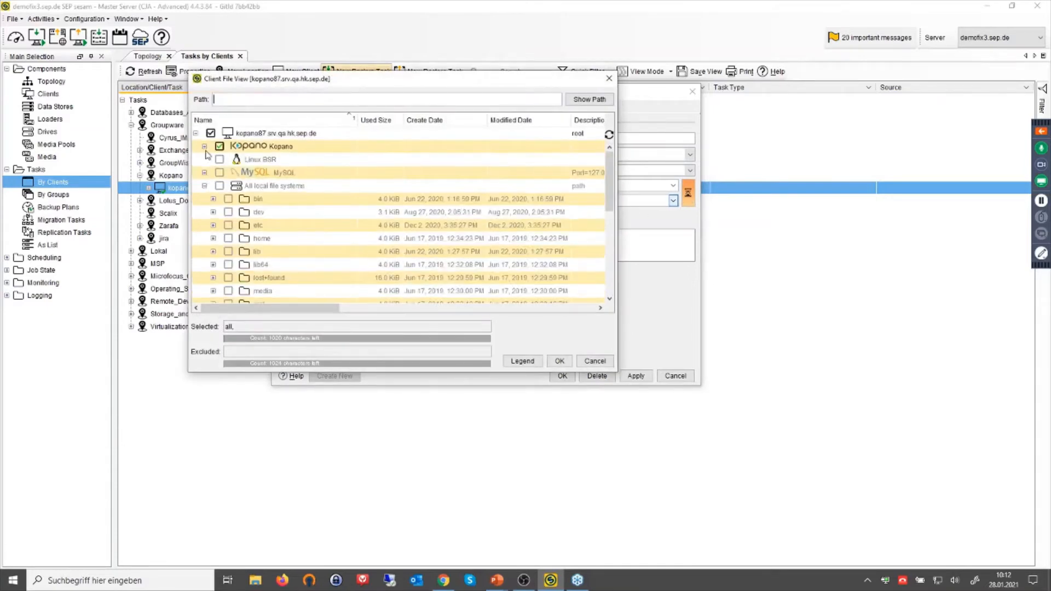
pyautogui.click(204, 148)
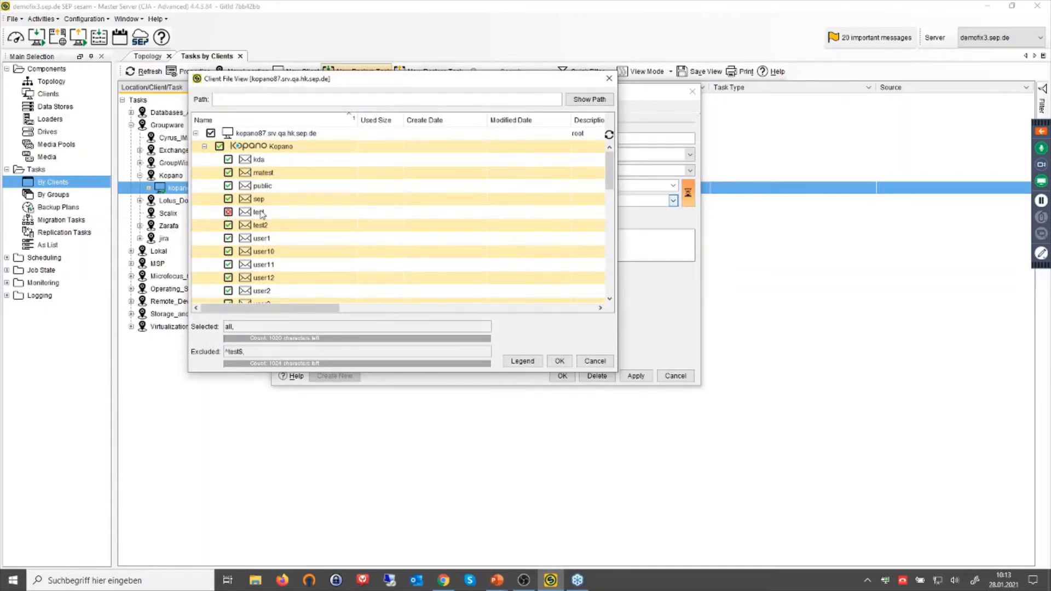
pyautogui.click(228, 225)
pyautogui.click(559, 361)
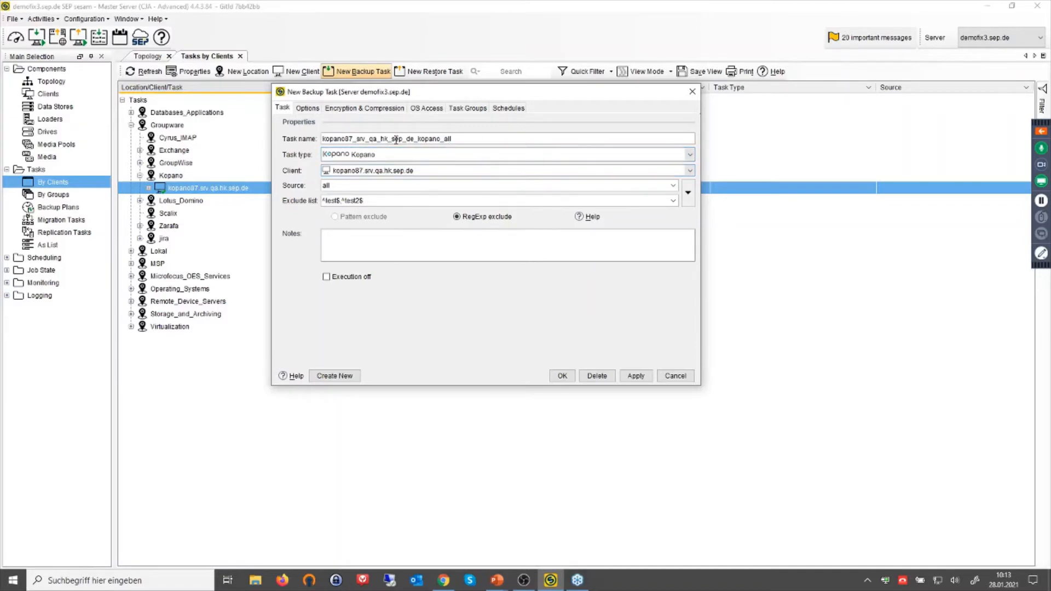
# Clear the task name, exclude list and source fields of the draft task.
pyautogui.moveTo(463, 137); pyautogui.dragTo(323, 138)
pyautogui.press('BackSpace')
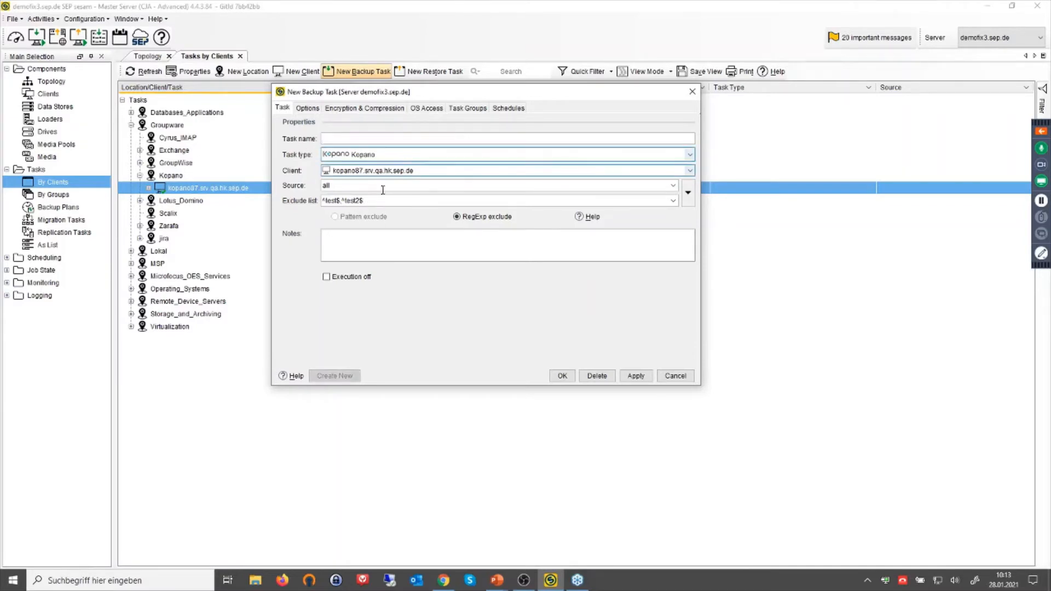
pyautogui.moveTo(369, 198); pyautogui.dragTo(267, 197)
pyautogui.press('BackSpace')
pyautogui.moveTo(352, 186); pyautogui.dragTo(289, 188)
pyautogui.press('BackSpace')
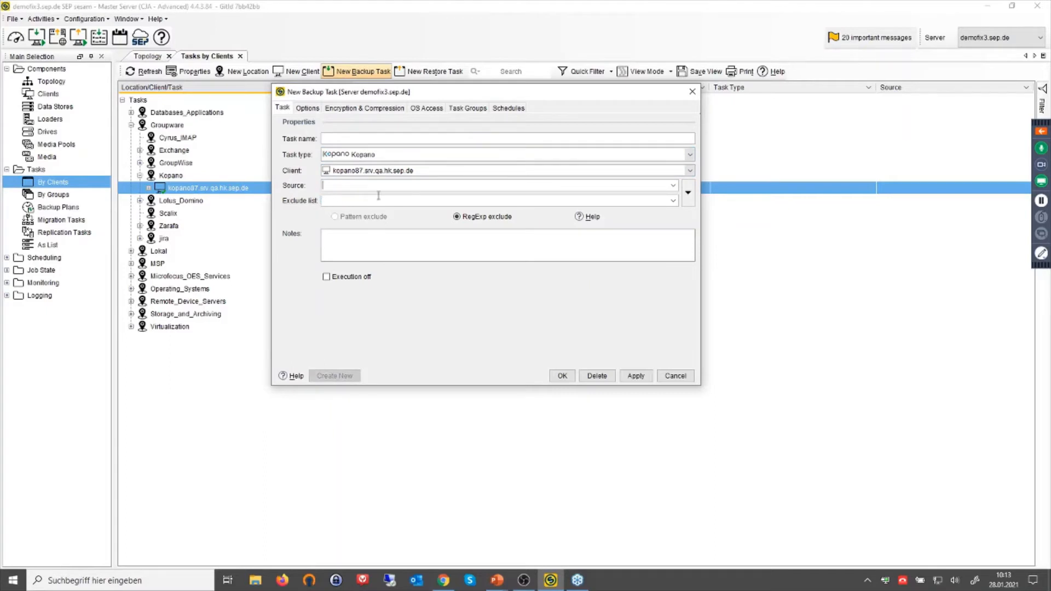
# Choose only the user1 mailbox as source, then discard the new backup task.
pyautogui.click(689, 192)
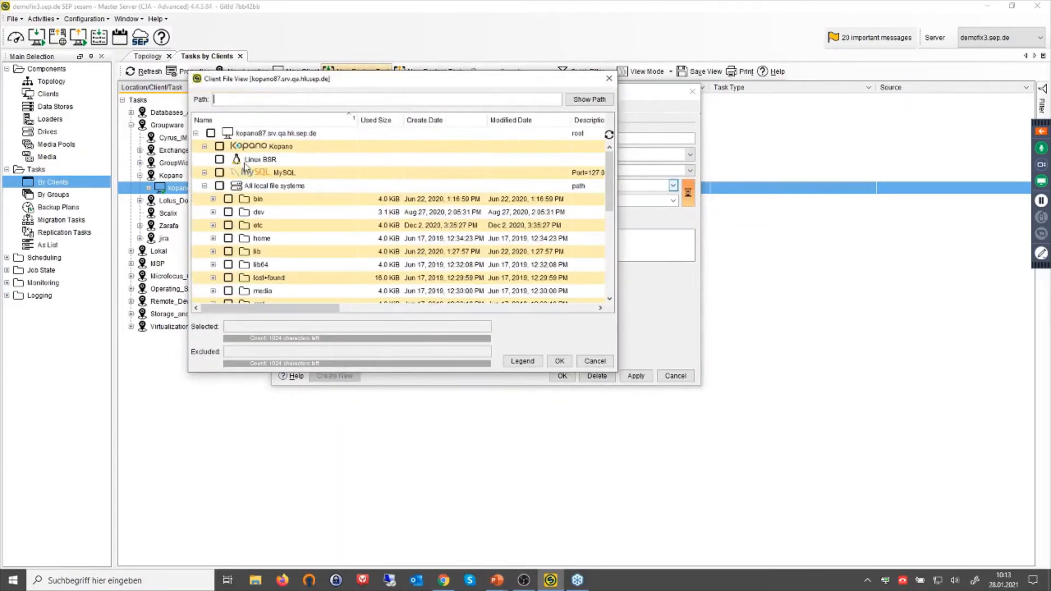
pyautogui.click(203, 146)
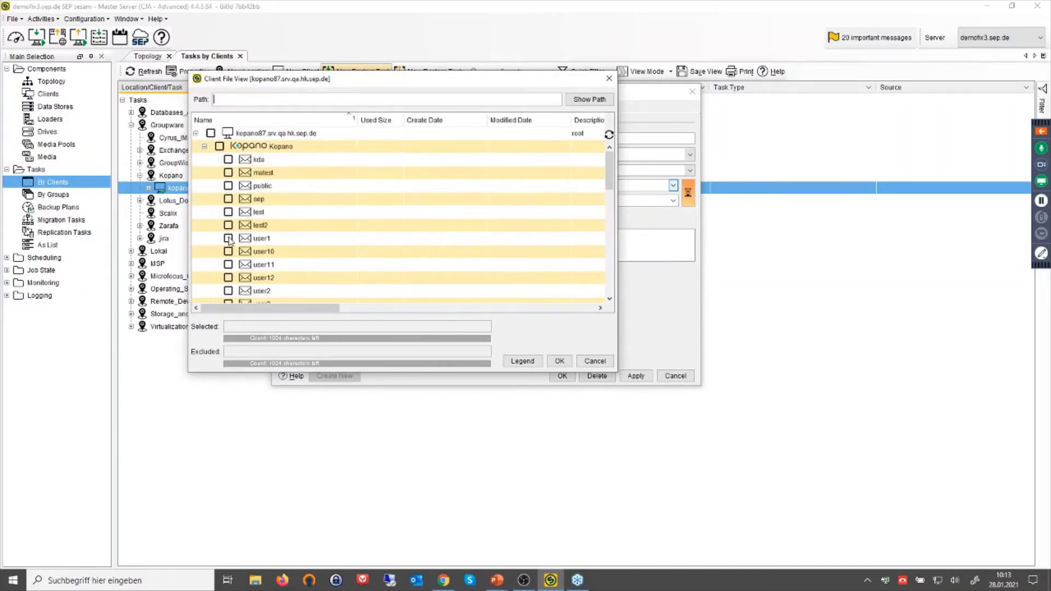
pyautogui.click(229, 240)
pyautogui.click(560, 361)
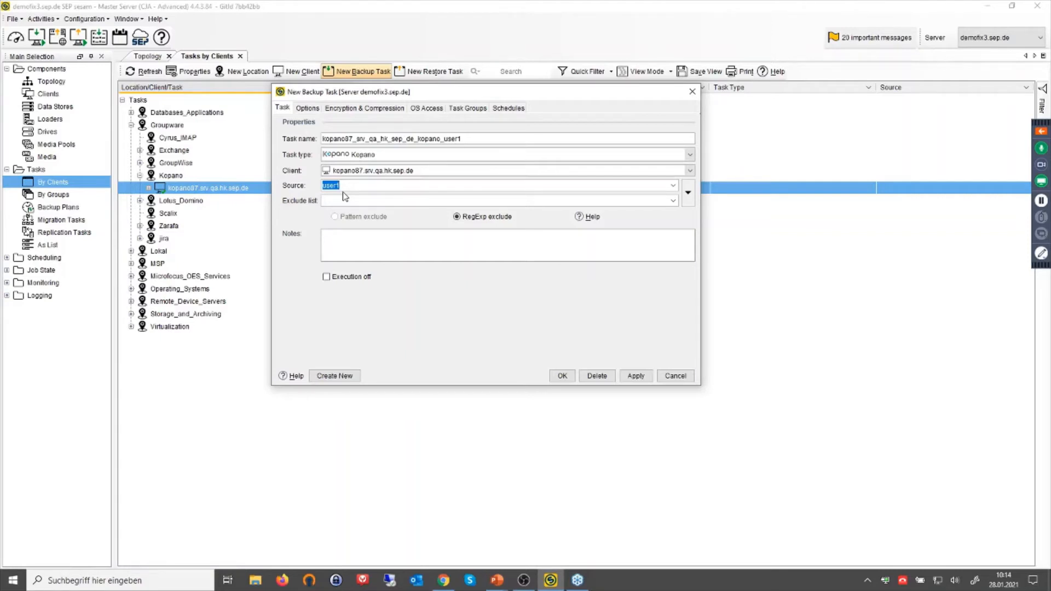
pyautogui.click(675, 376)
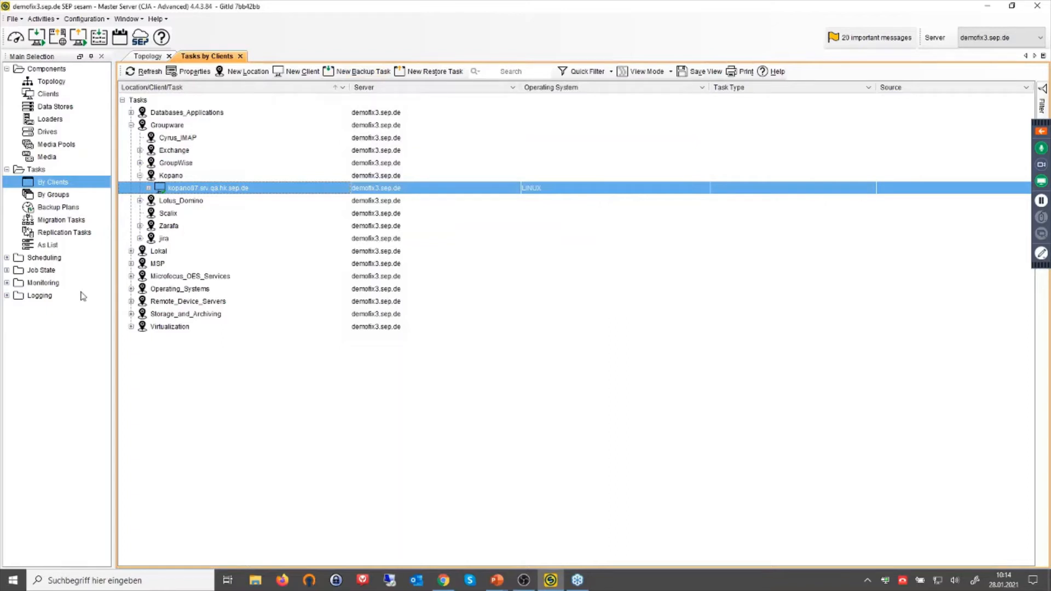
# Show the Schedules list with demofix3.sep.de's schedules expanded.
pyautogui.click(7, 258)
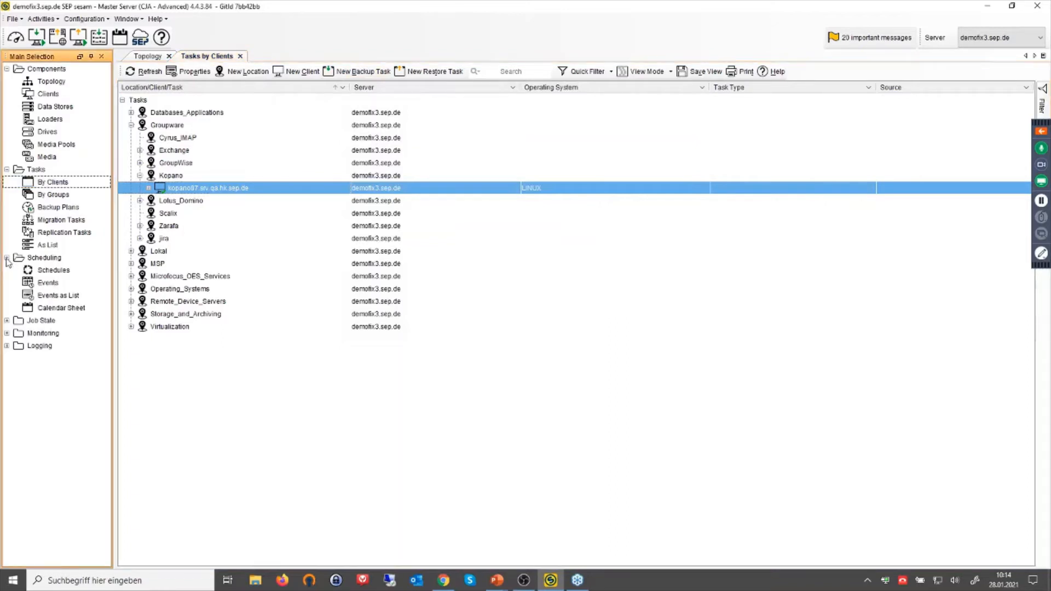
pyautogui.click(52, 259)
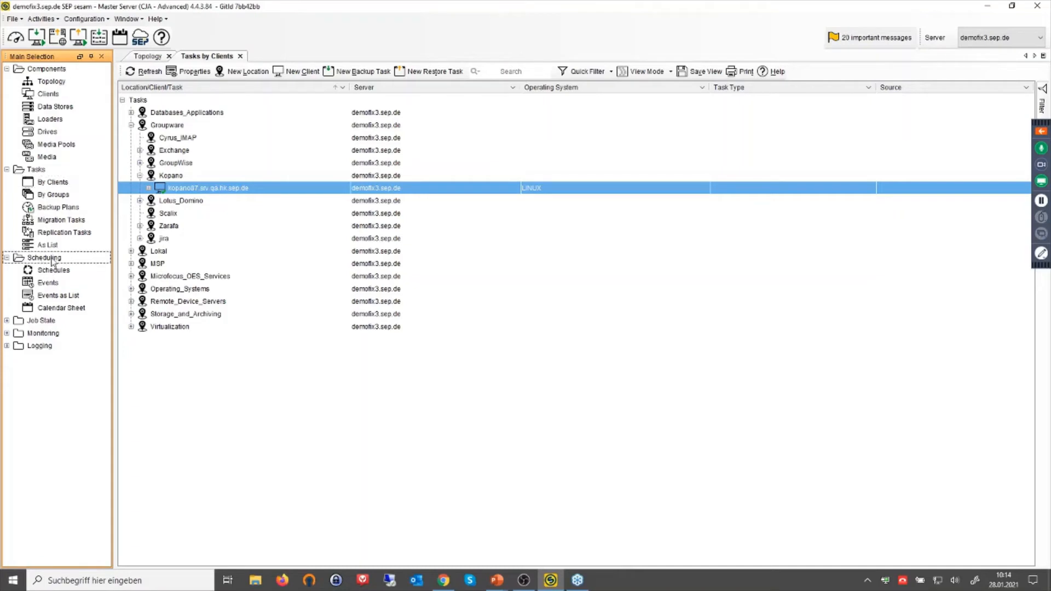
pyautogui.click(52, 271)
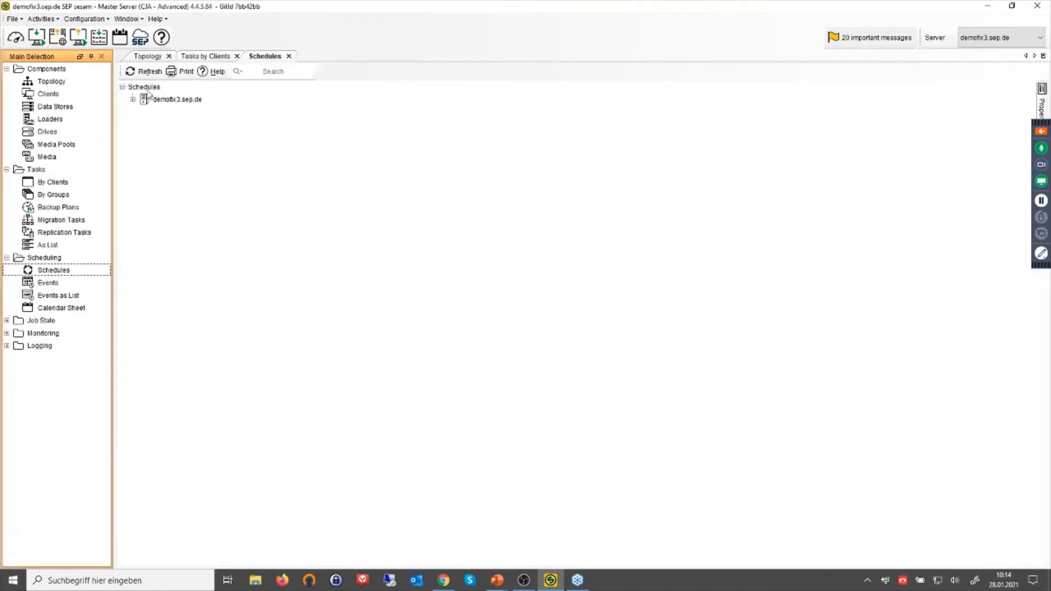
pyautogui.click(133, 100)
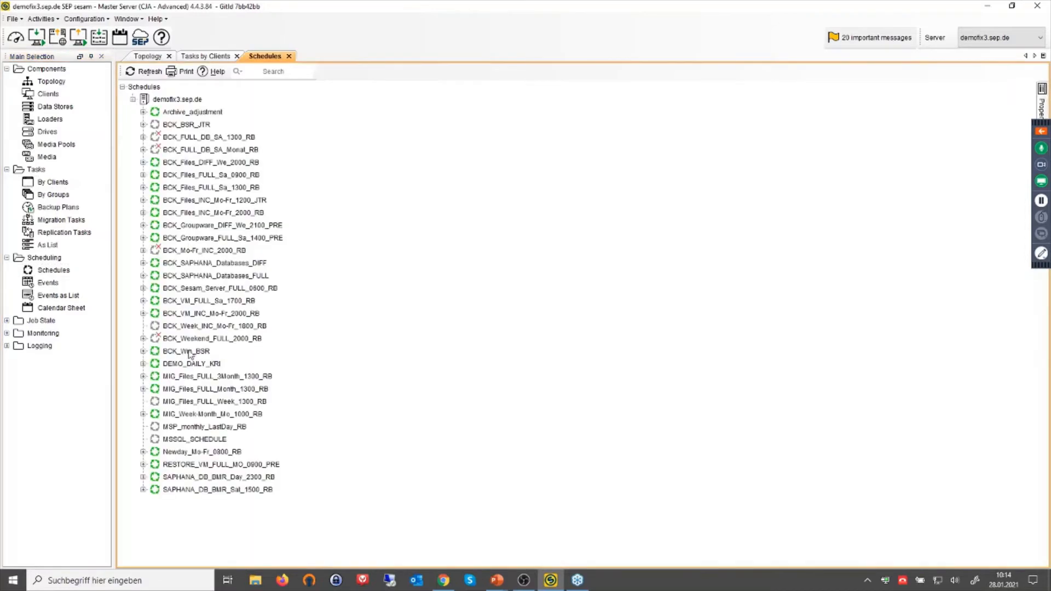
# Review the BCK_Groupware_FULL_Sa_1400_PRE Saturday 14:00 schedule properties and close unchanged.
pyautogui.click(207, 239)
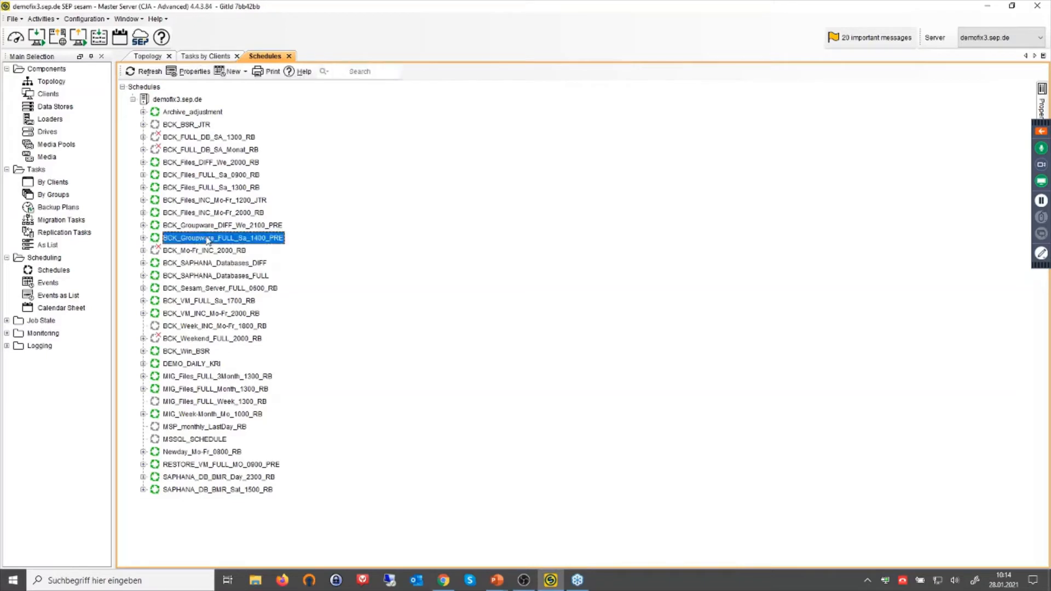
pyautogui.rightClick(207, 237)
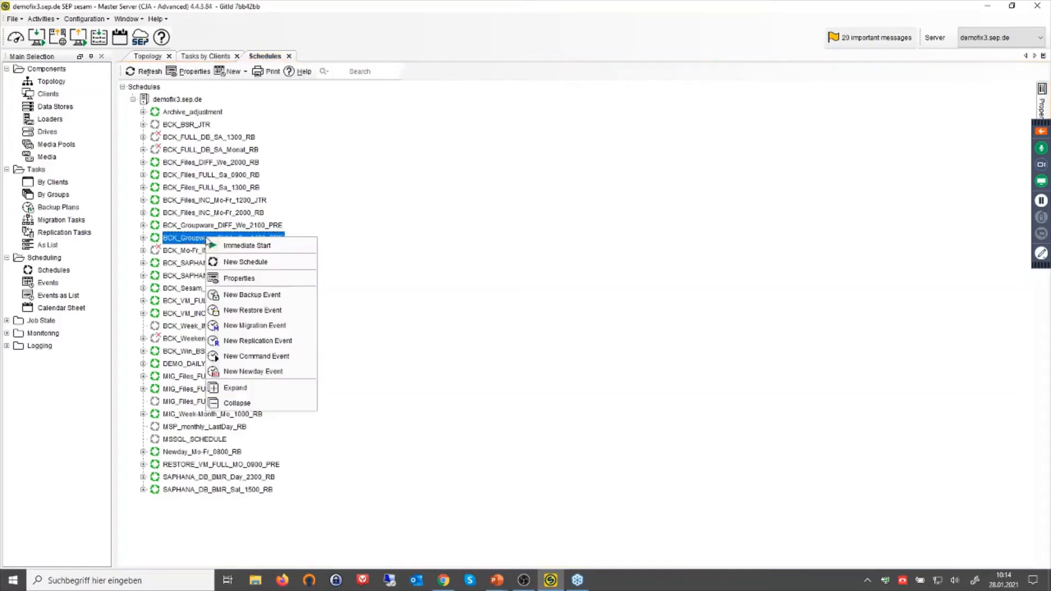
pyautogui.click(239, 279)
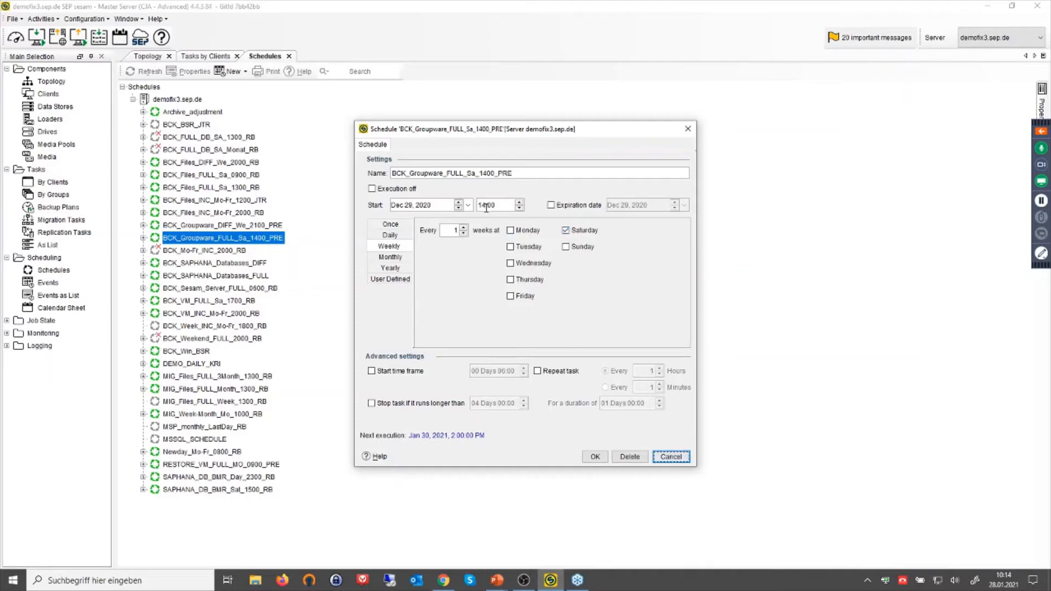
pyautogui.click(672, 458)
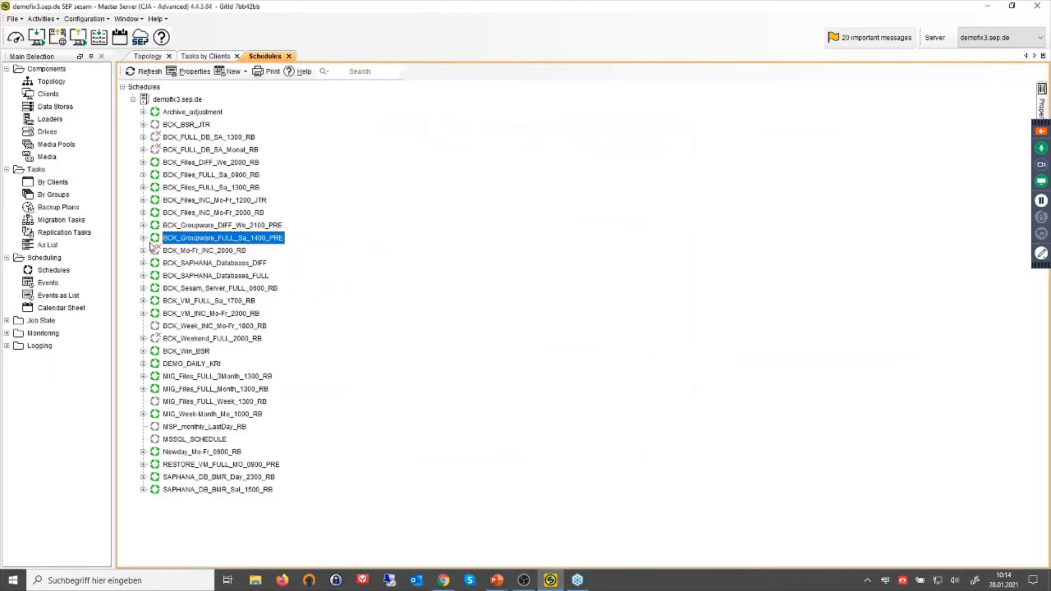
# Expand BCK_Groupware_FULL_Sa_1400_PRE and preview a new backup event's Schedule and Parameter tabs, then discard it.
pyautogui.click(143, 238)
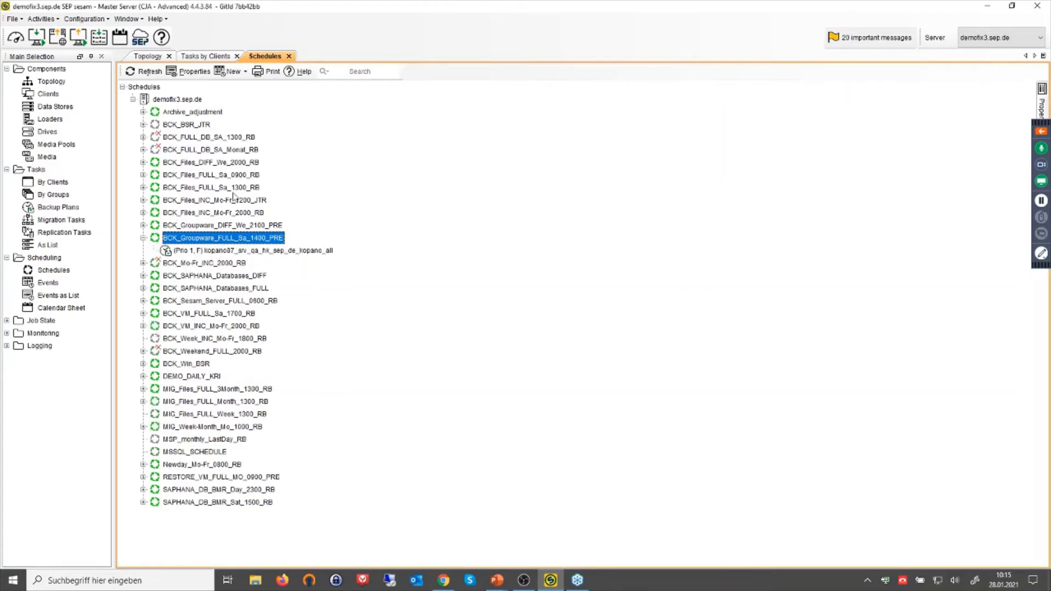
pyautogui.click(228, 73)
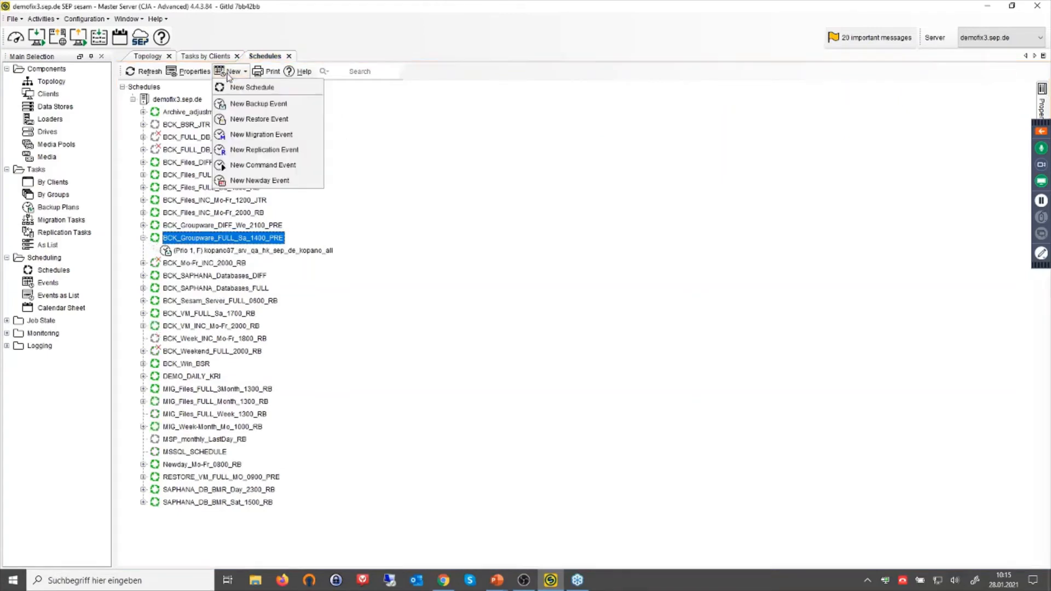
pyautogui.click(249, 106)
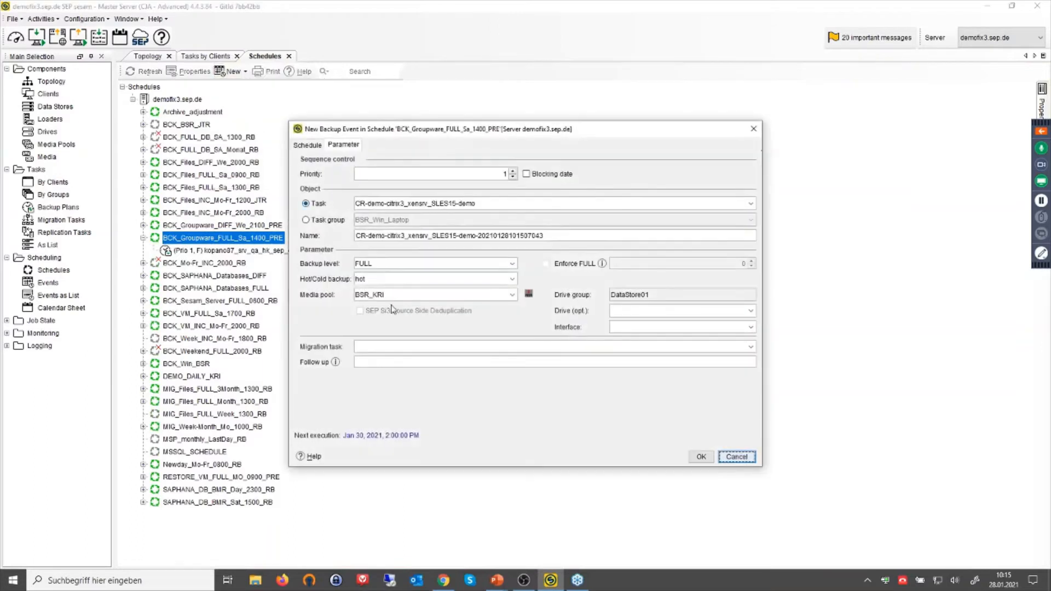
pyautogui.click(309, 146)
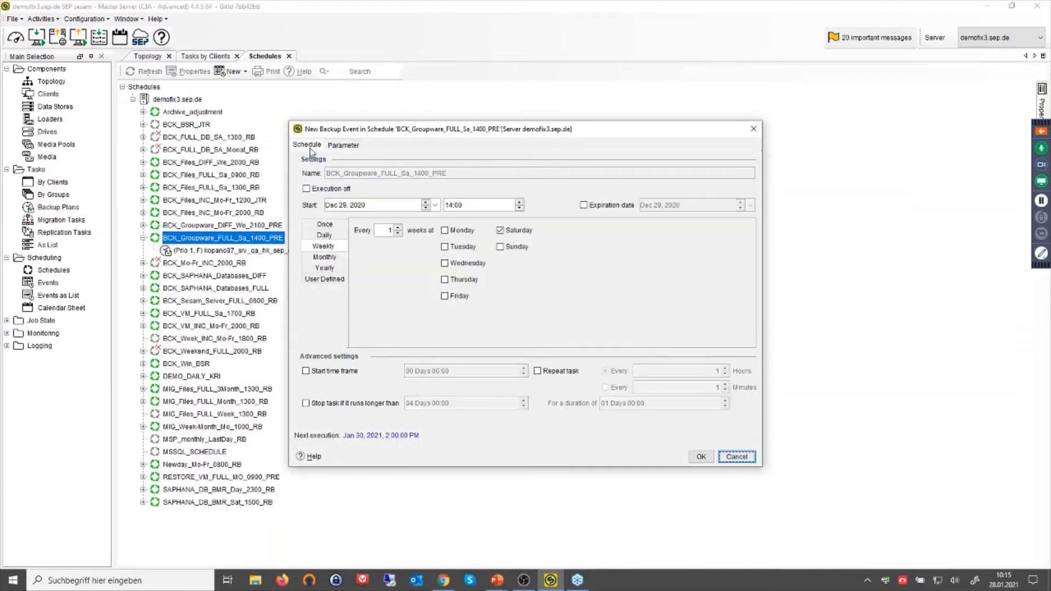
pyautogui.click(343, 145)
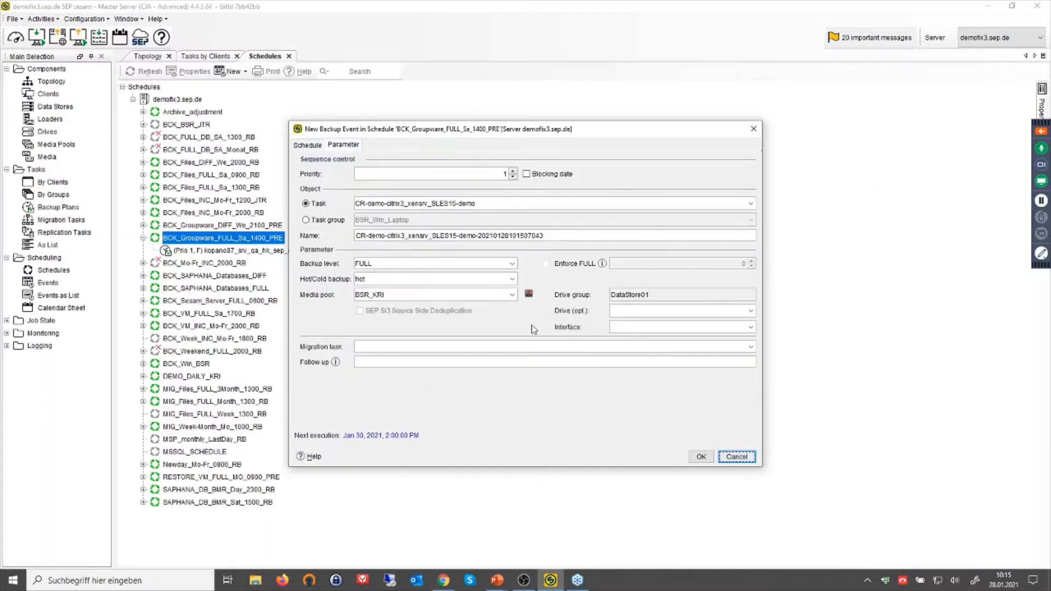
pyautogui.click(737, 458)
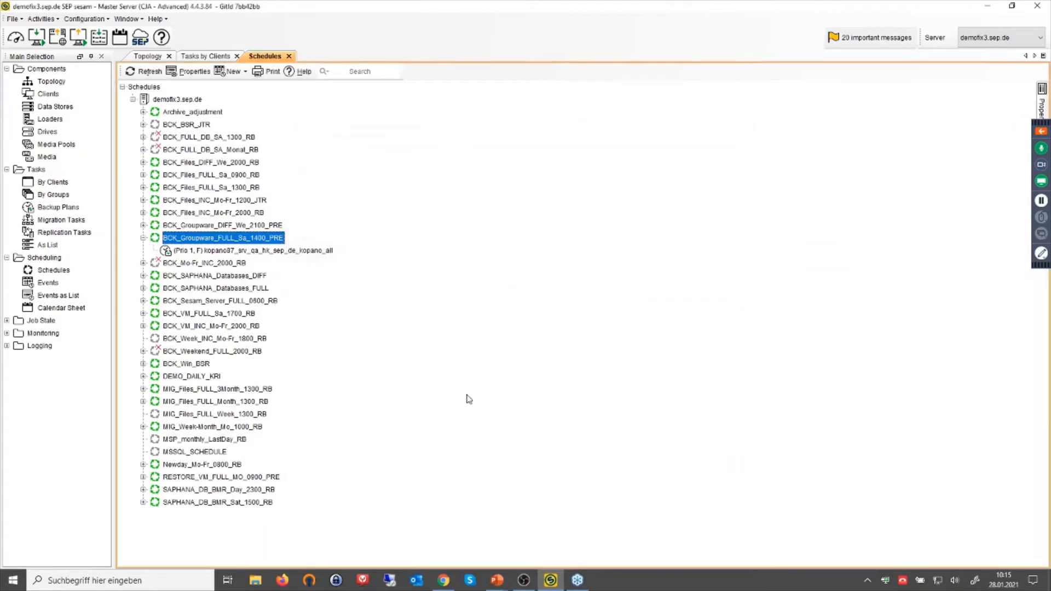
pyautogui.rightClick(232, 251)
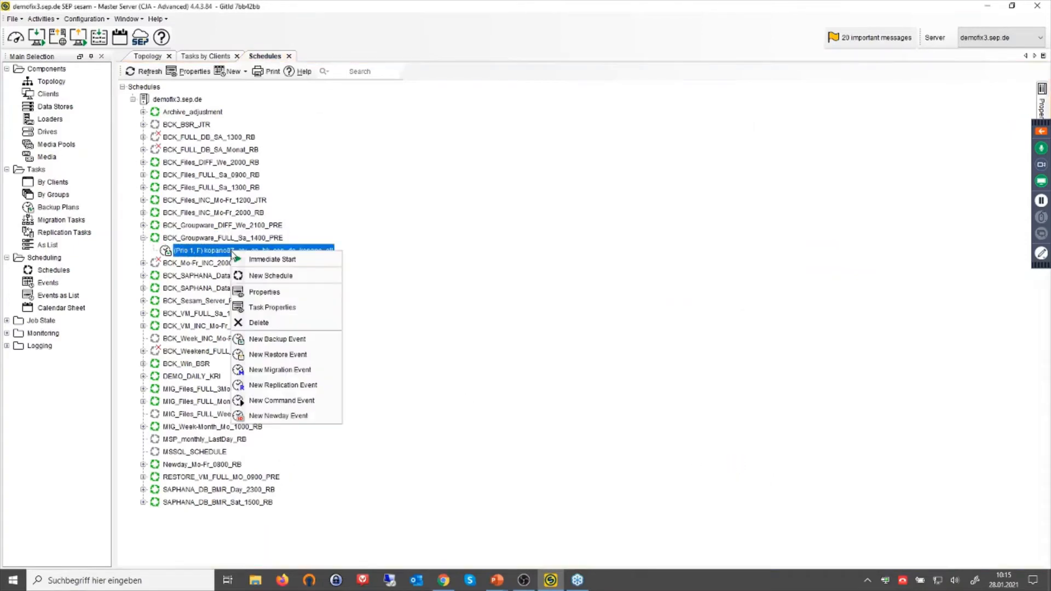
pyautogui.click(270, 297)
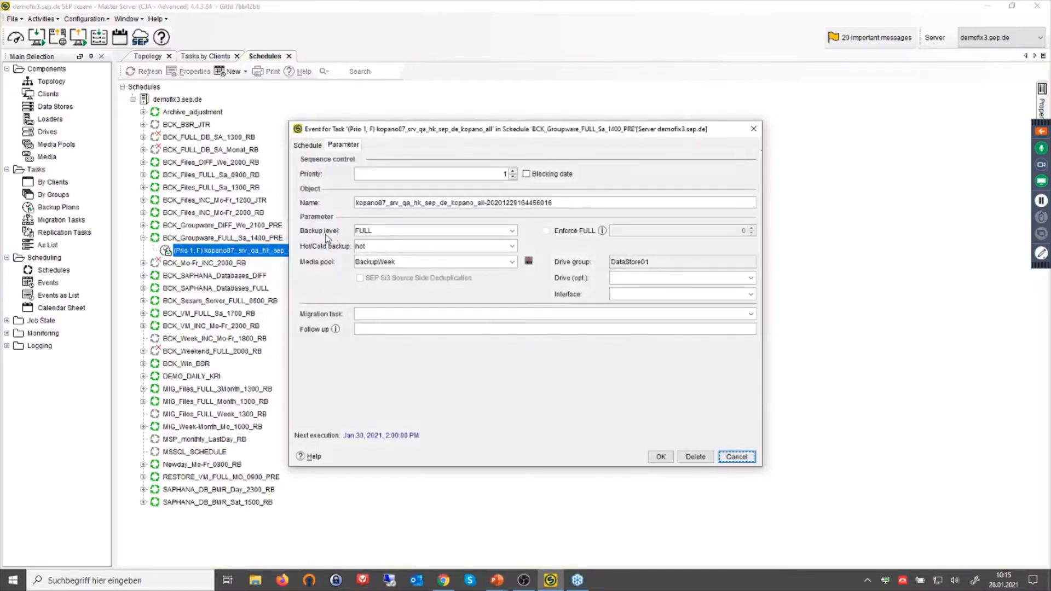
pyautogui.click(513, 231)
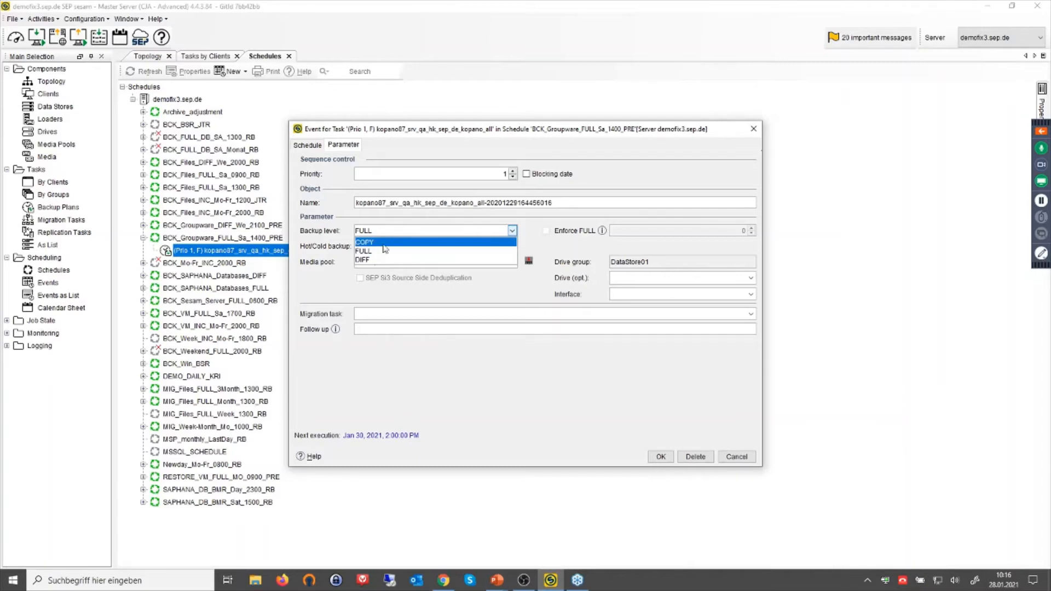
pyautogui.click(737, 456)
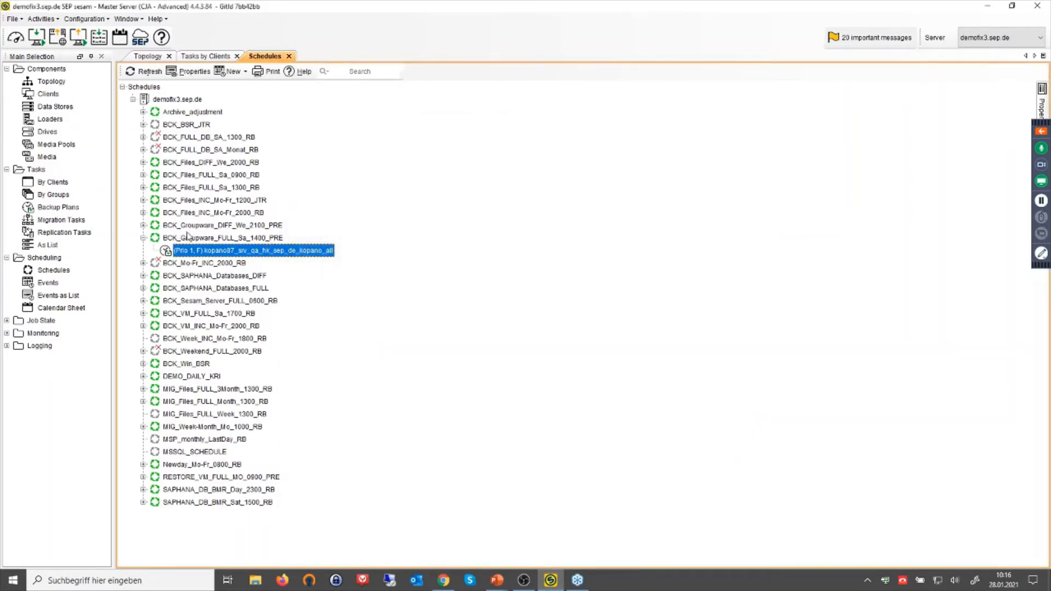
# Inspect BCK_Groupware_DIFF_We_2100_PRE's differential Kopano event unchanged, then expand the job state categories.
pyautogui.click(143, 225)
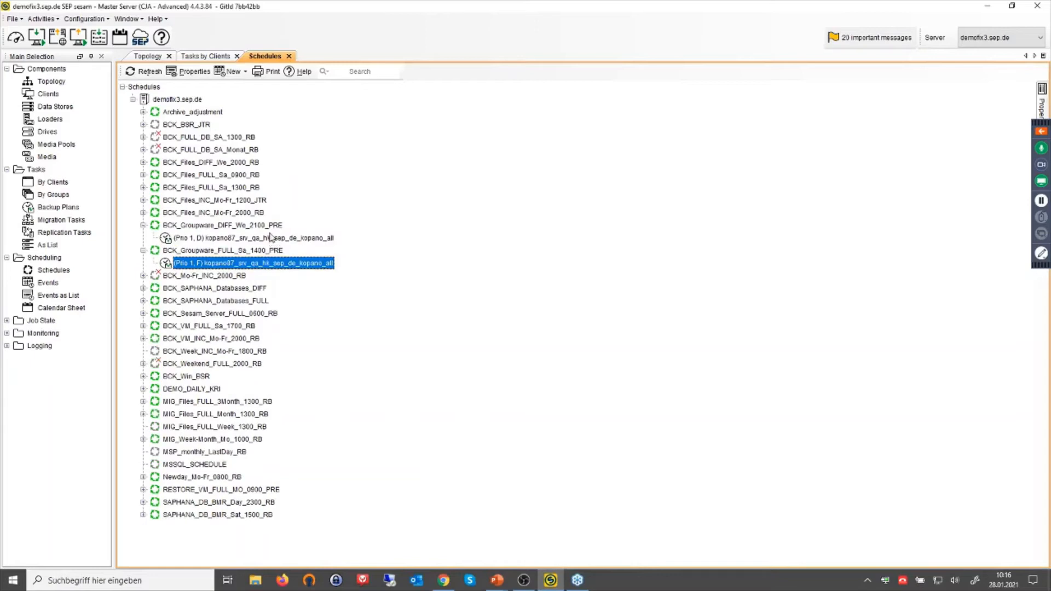
pyautogui.rightClick(244, 239)
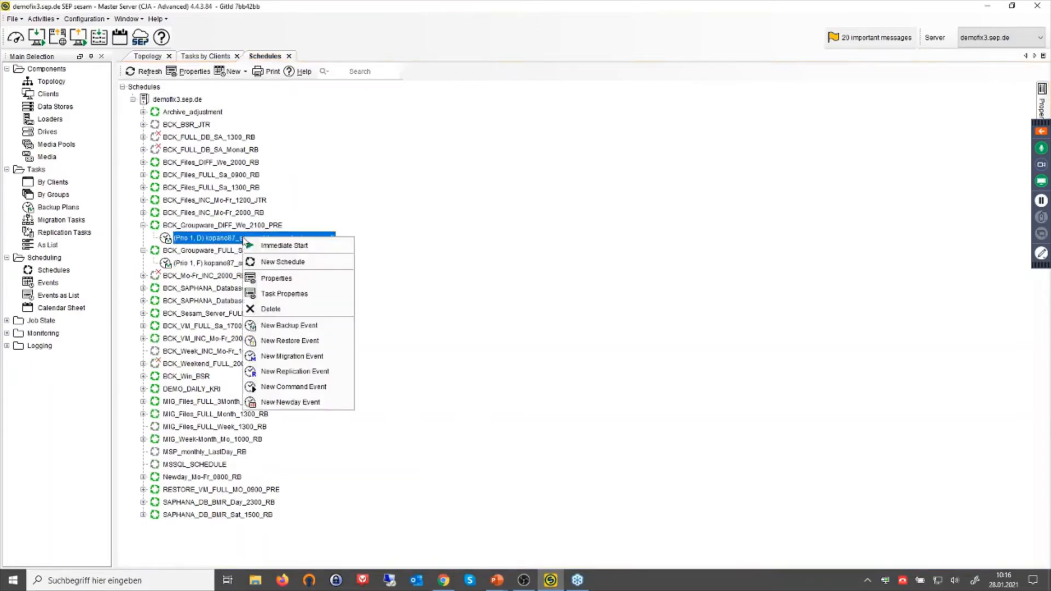
pyautogui.click(267, 278)
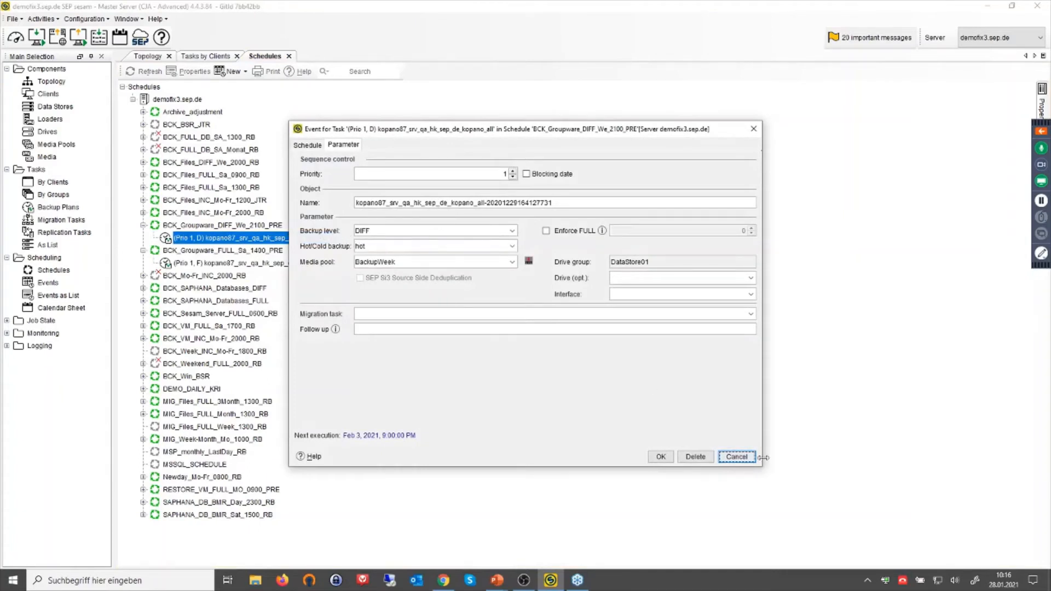
pyautogui.click(737, 457)
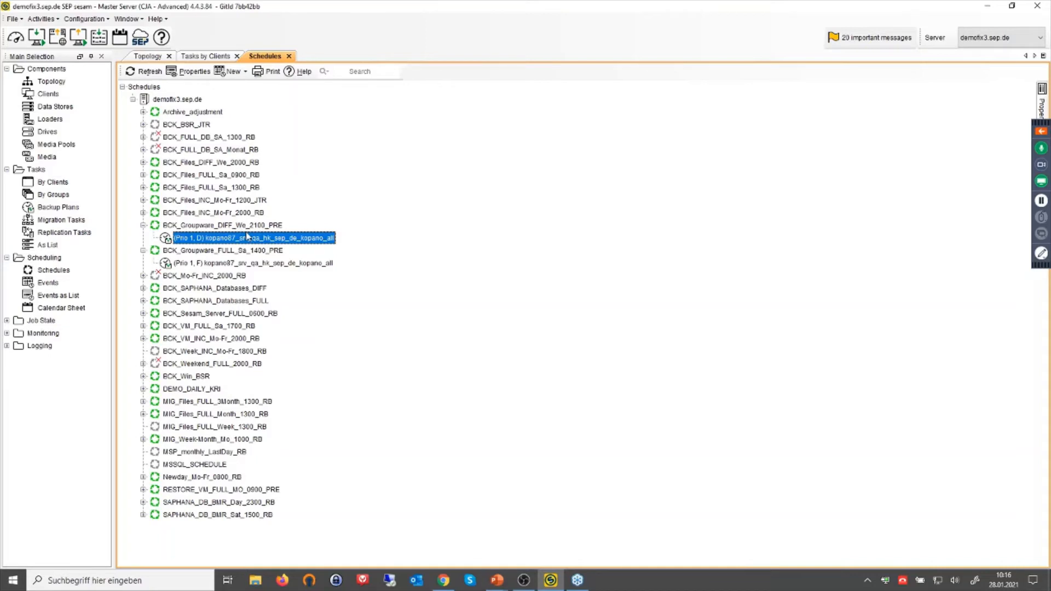
pyautogui.click(6, 321)
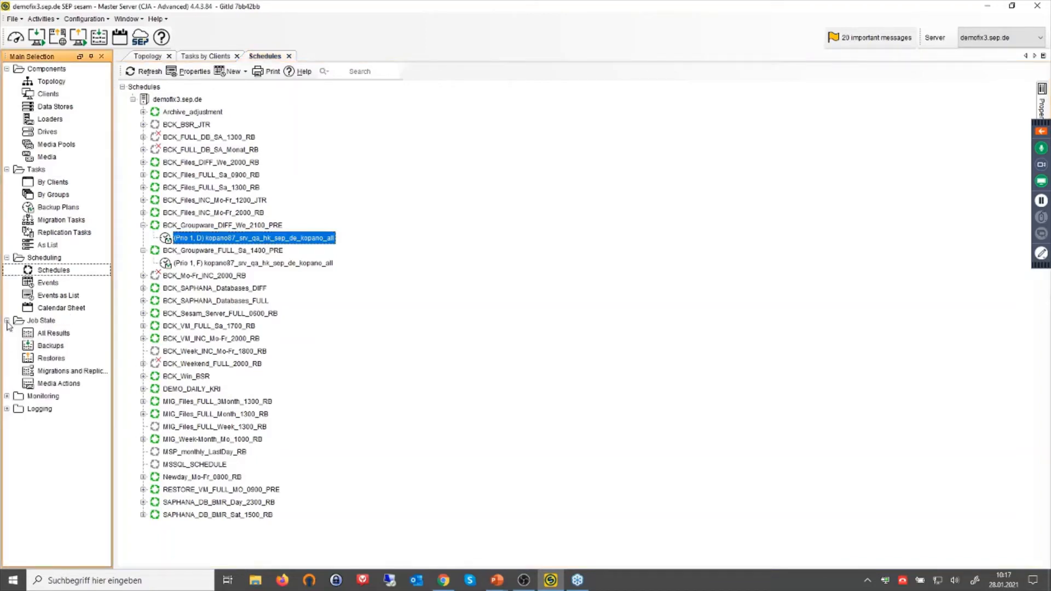
# Filter the Backups results to client kopano87.srv.qa.hk.sep.de from Jan 19, 2021 onward.
pyautogui.click(52, 346)
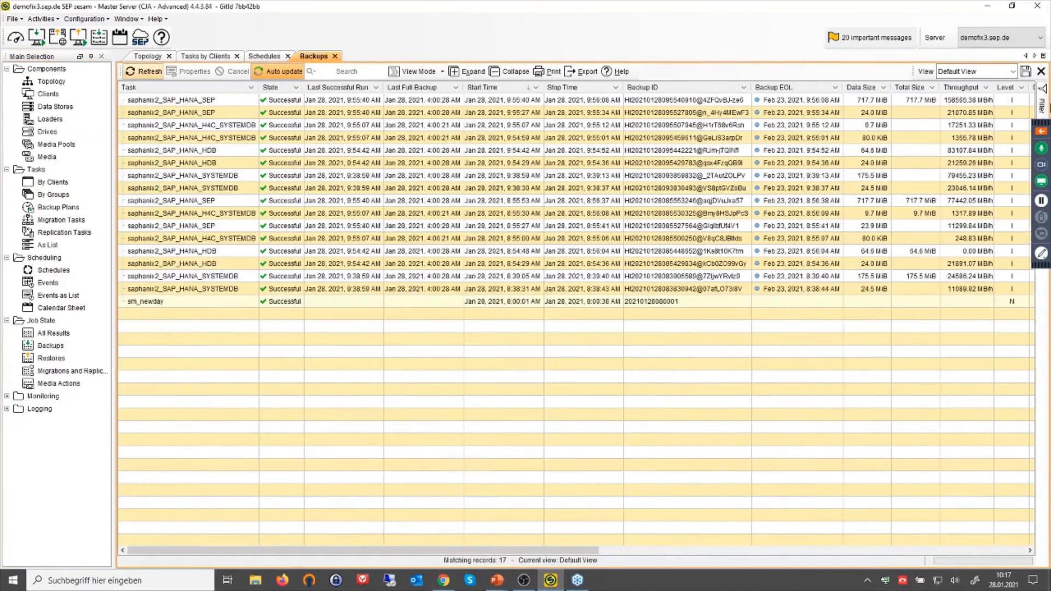
pyautogui.moveTo(1045, 124); pyautogui.dragTo(1045, 212)
pyautogui.click(1042, 105)
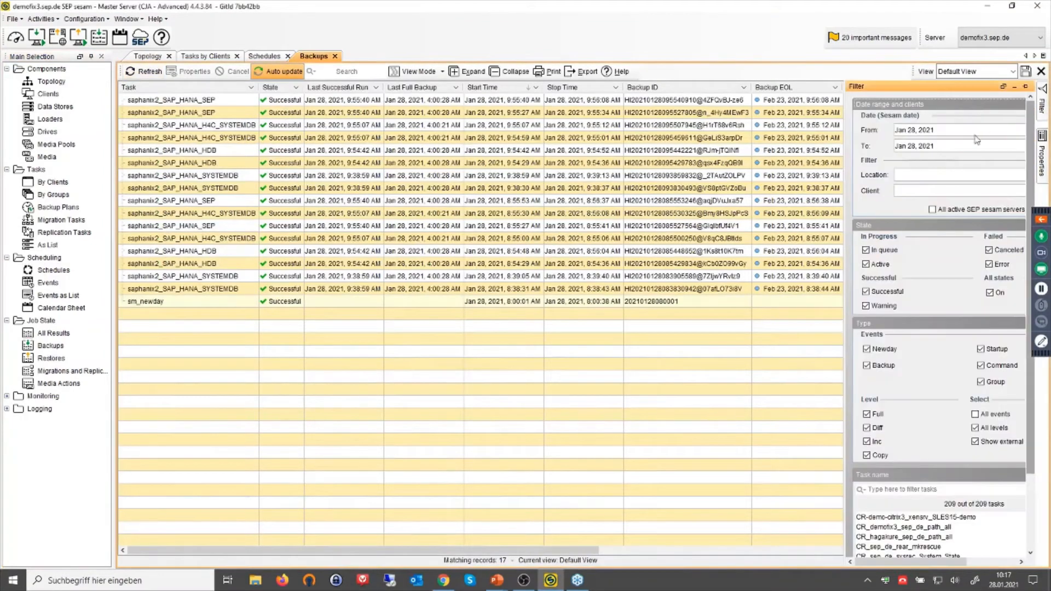
pyautogui.click(924, 190)
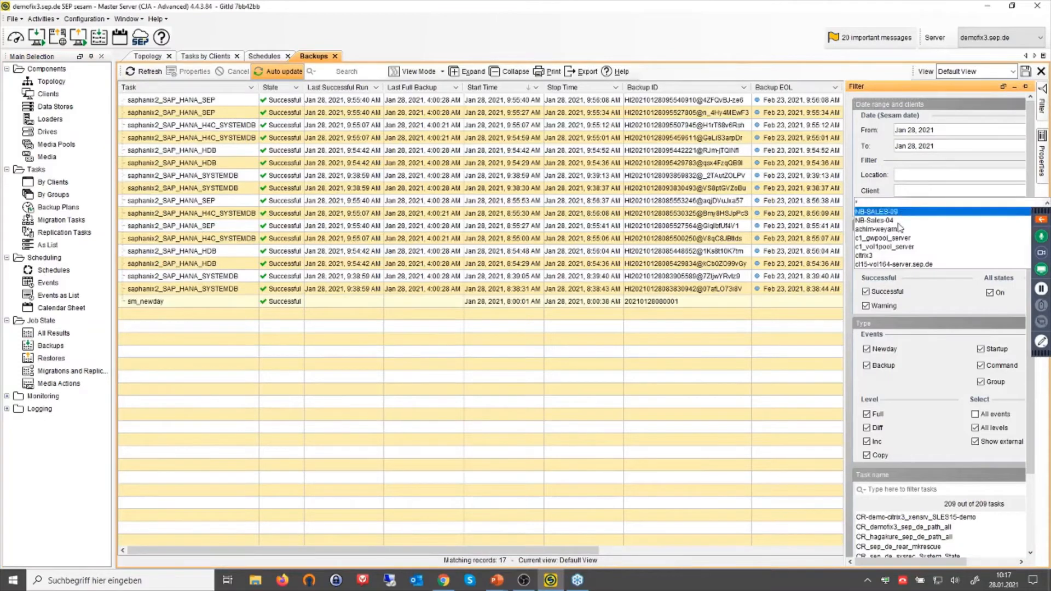
pyautogui.scroll(-5, 888, 244)
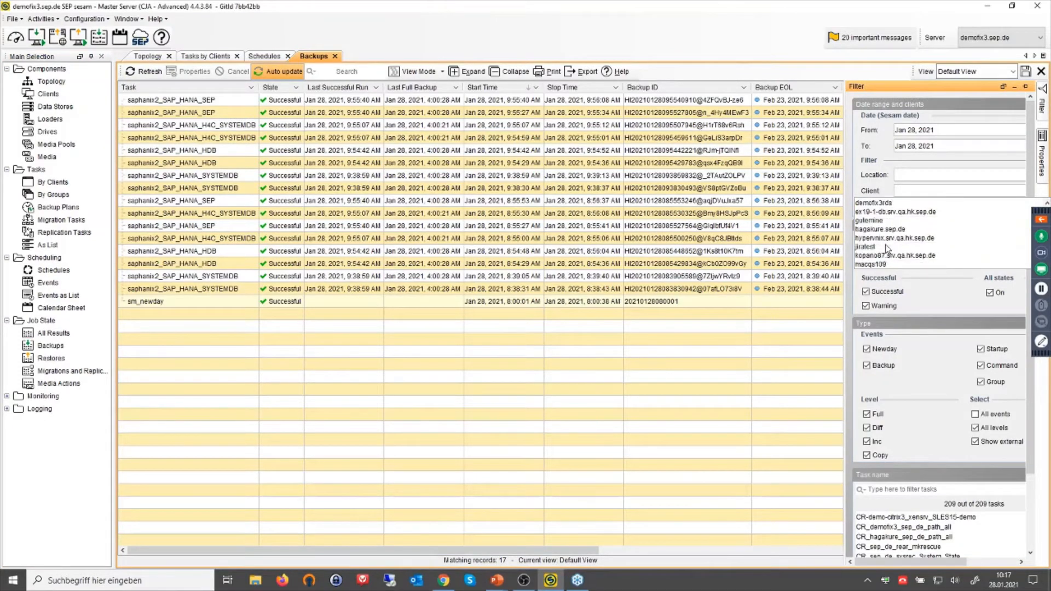
pyautogui.click(887, 255)
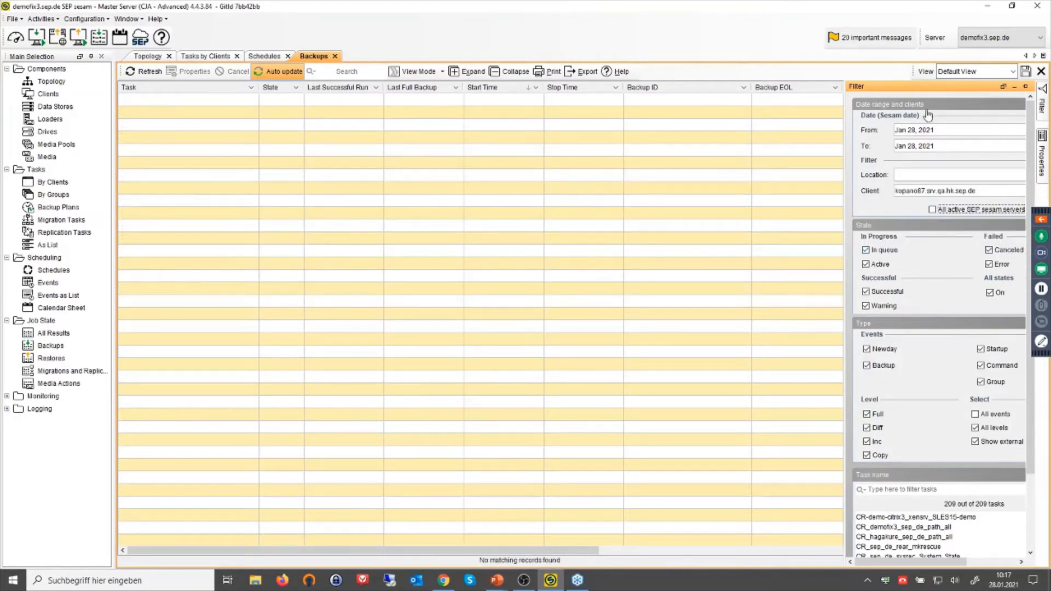
pyautogui.click(925, 132)
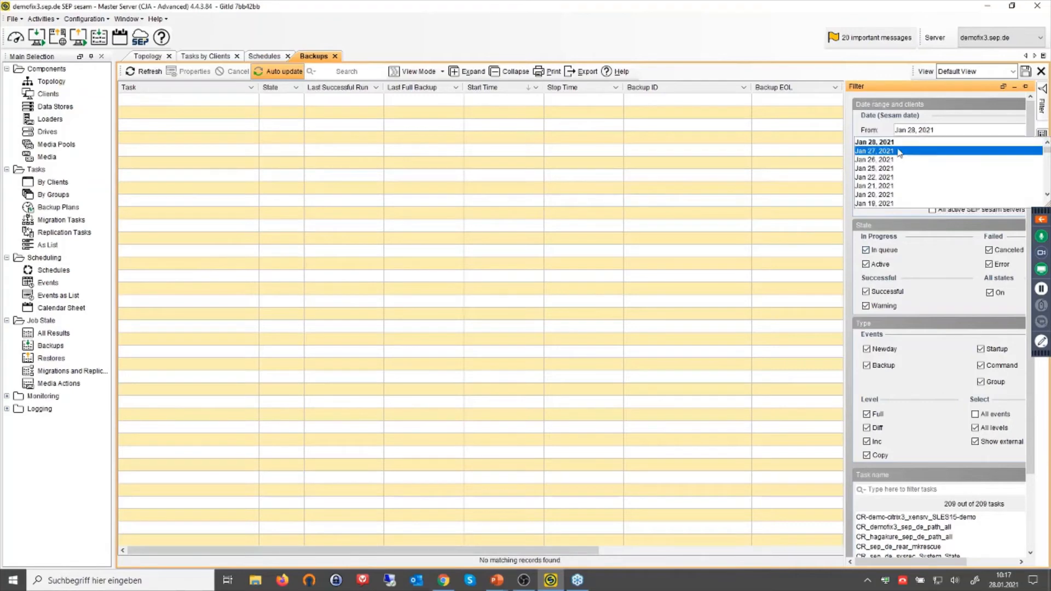
pyautogui.click(887, 203)
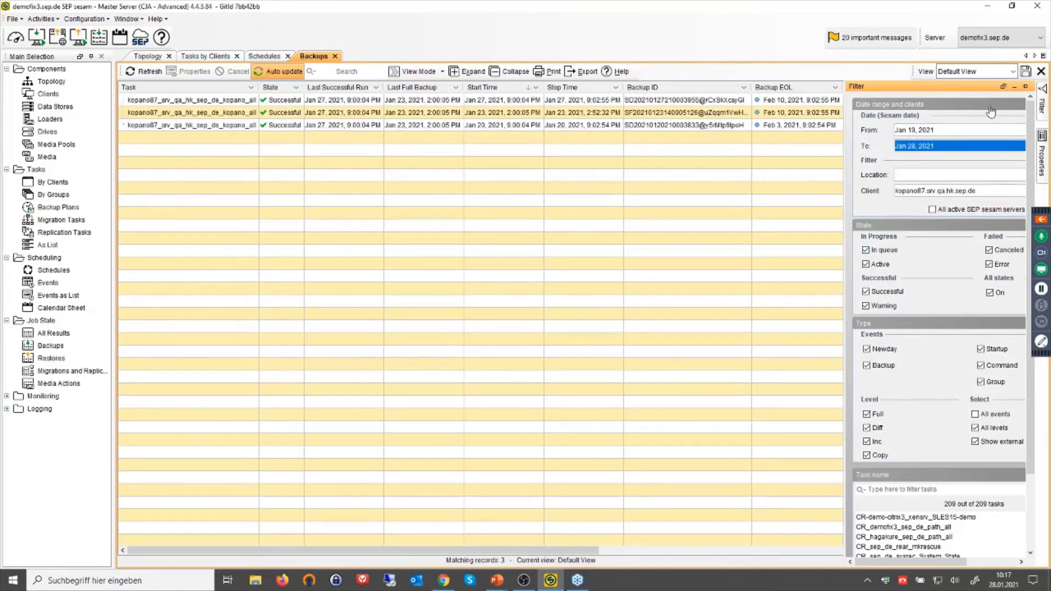
pyautogui.click(1016, 88)
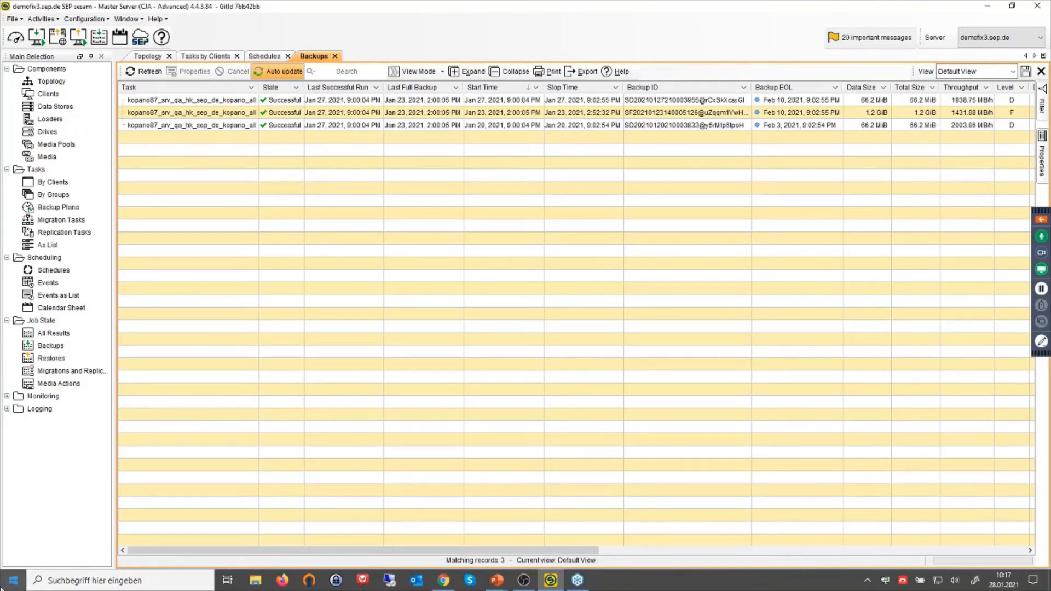
# In the Chrome Web UI, go to Monitoring > Backups.
pyautogui.click(443, 580)
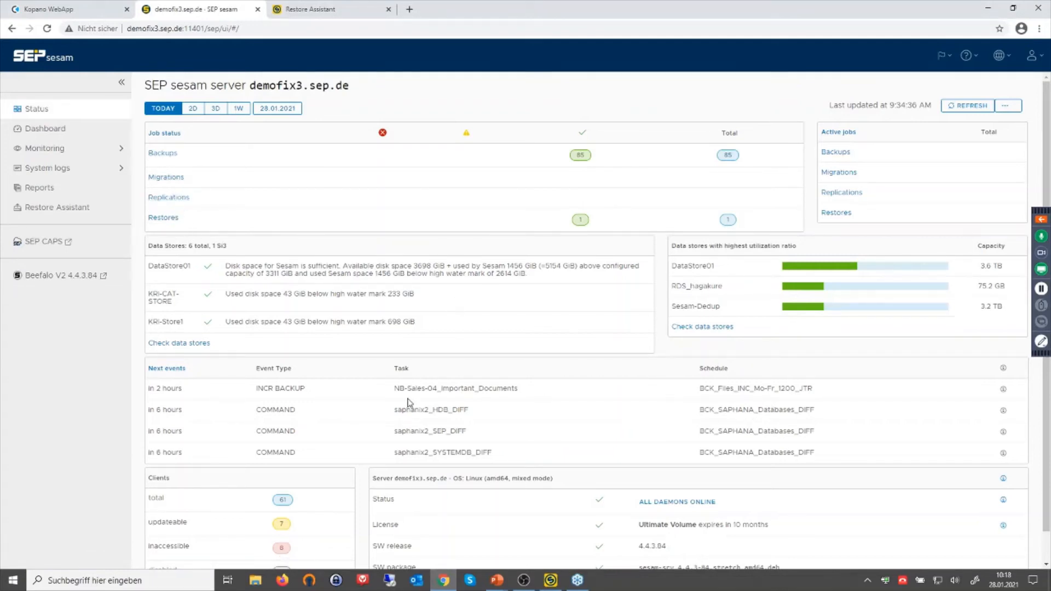
pyautogui.scroll(-1, 657, 471)
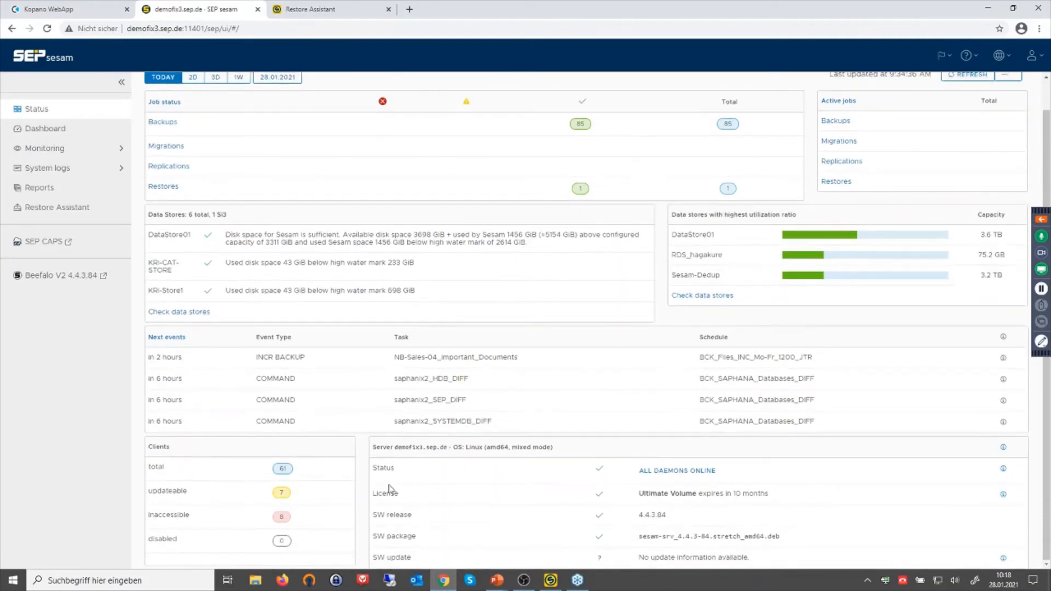
pyautogui.scroll(1, 501, 472)
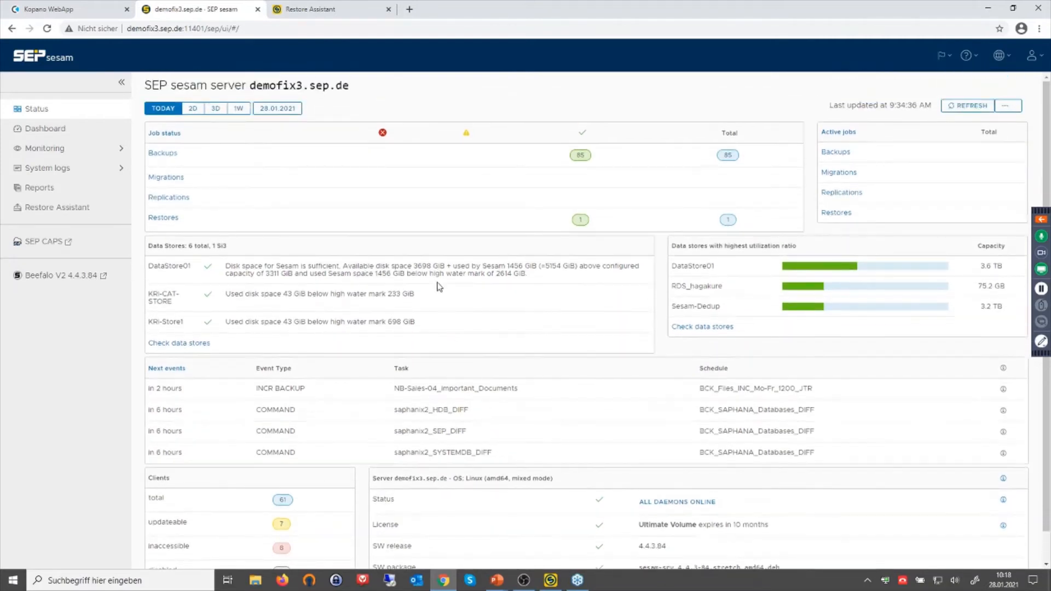
pyautogui.click(55, 148)
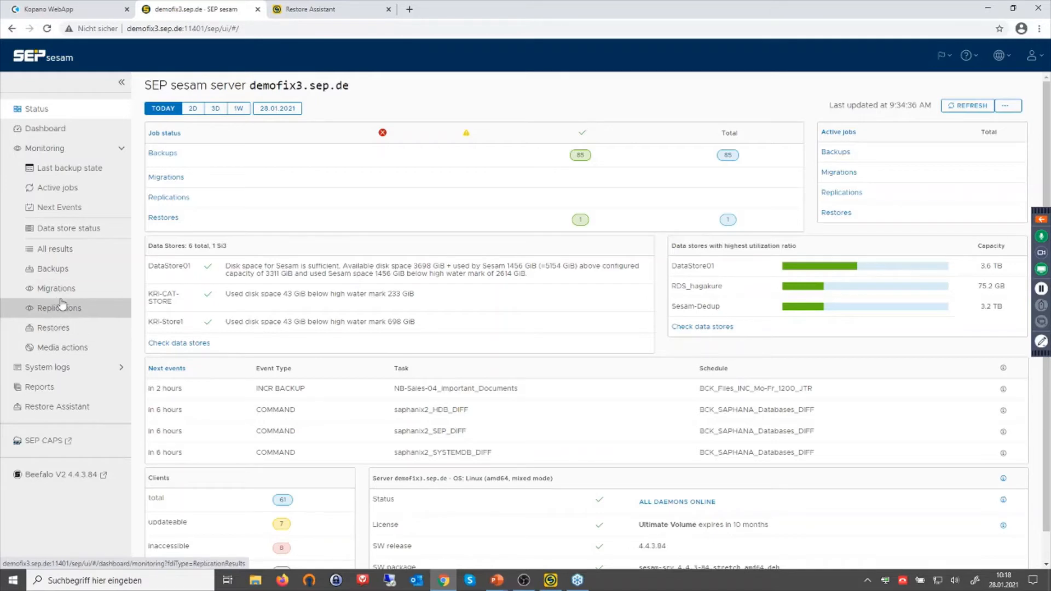
pyautogui.click(62, 273)
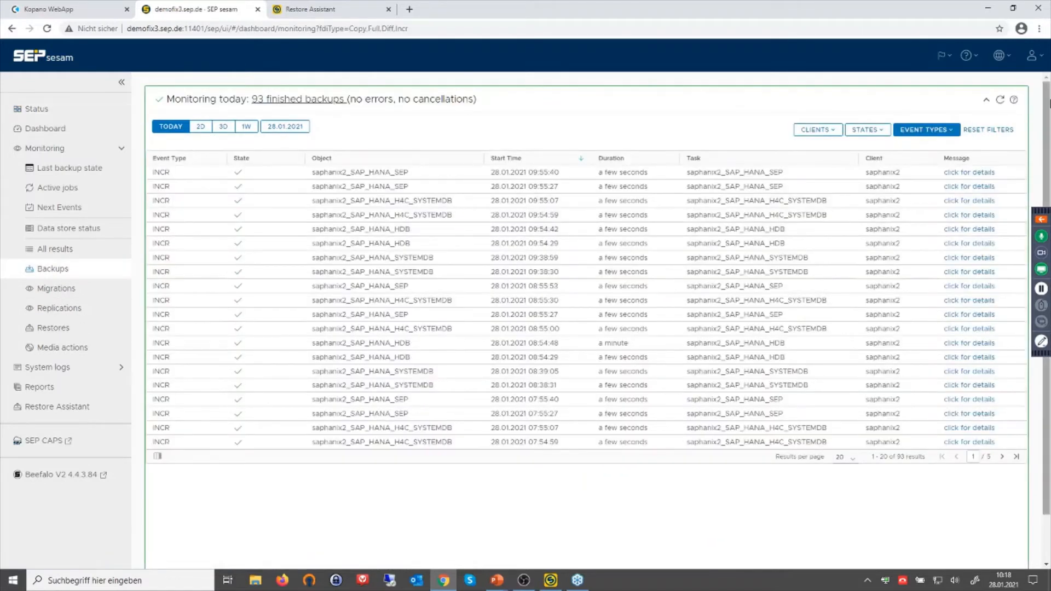
# Filter backup monitoring to client kopano87.srv.qa.hk.sep.de.
pyautogui.click(812, 129)
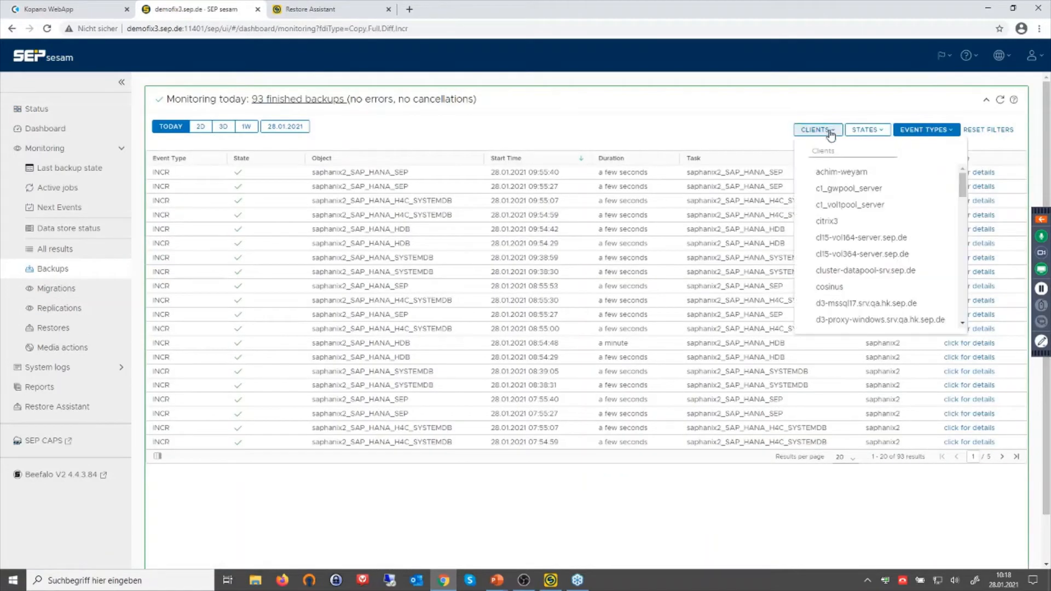
pyautogui.scroll(-1, 849, 307)
pyautogui.scroll(-1, 848, 306)
pyautogui.click(854, 303)
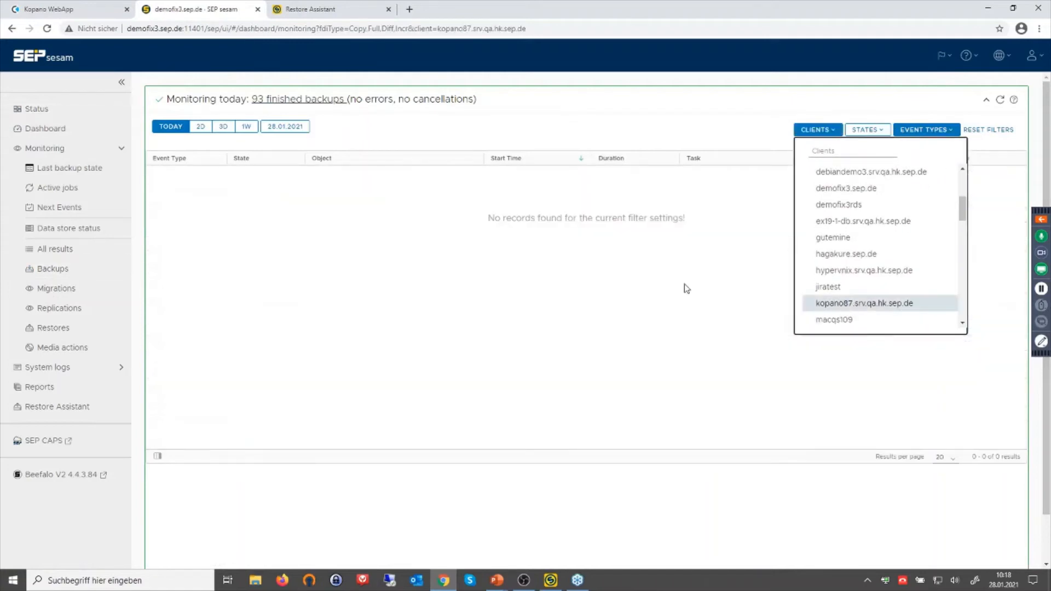
# Widen the monitoring date range to January 7 through January 28, 2021.
pyautogui.click(247, 130)
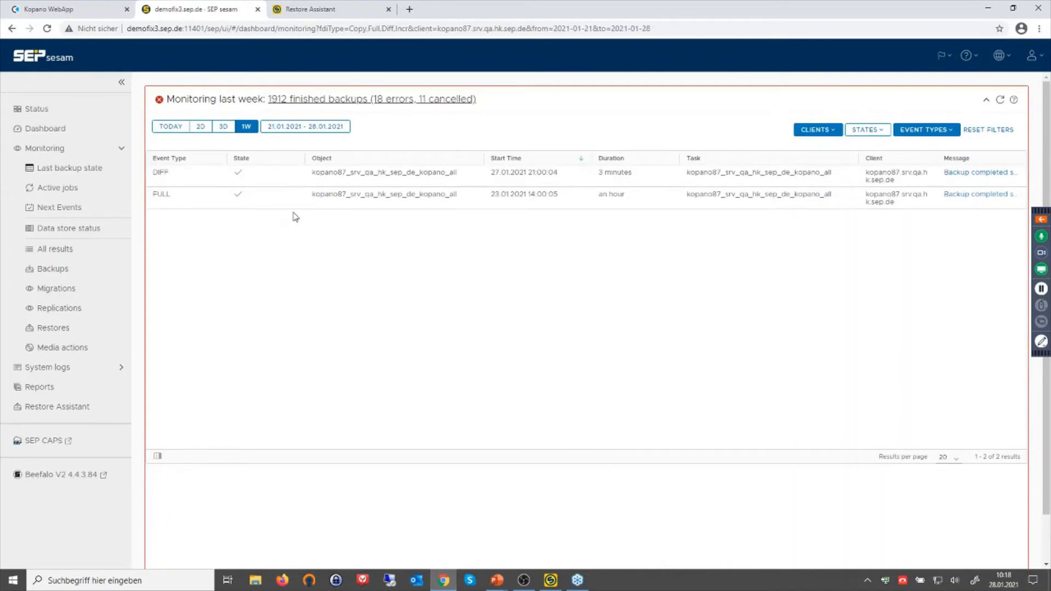
pyautogui.click(305, 128)
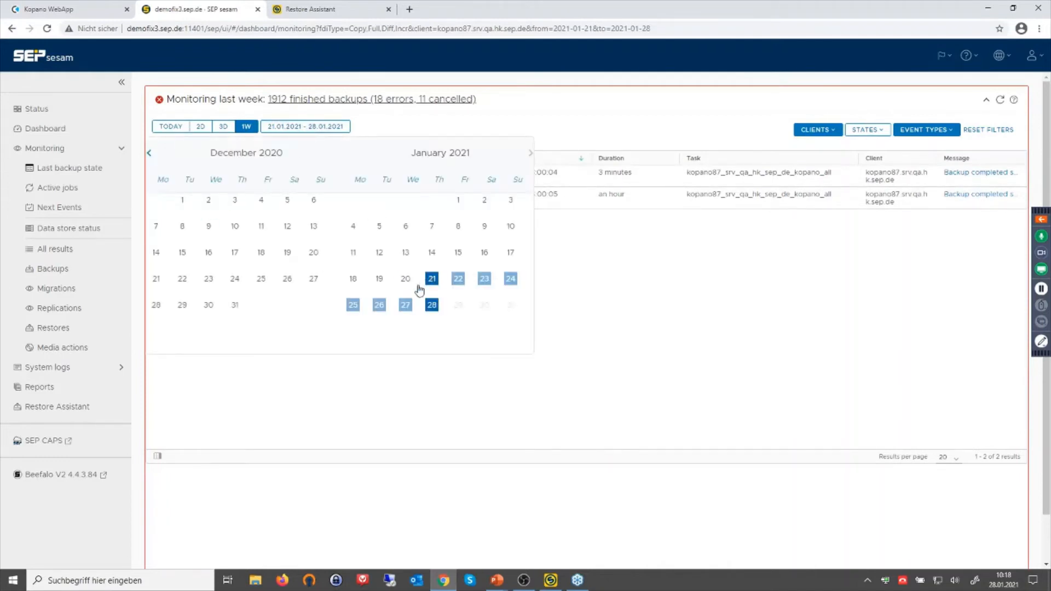
pyautogui.click(432, 227)
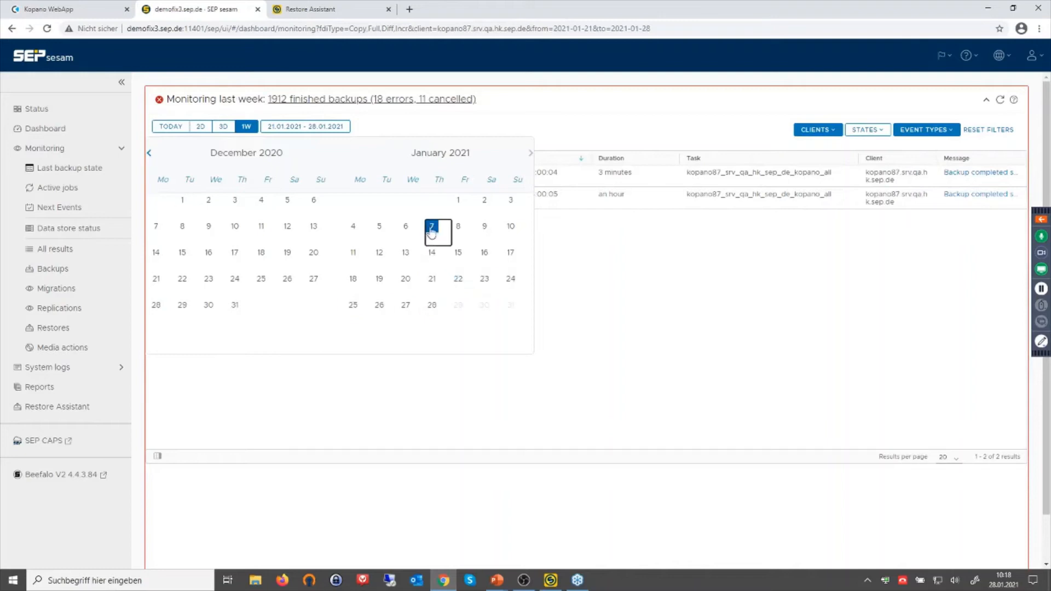
pyautogui.click(432, 305)
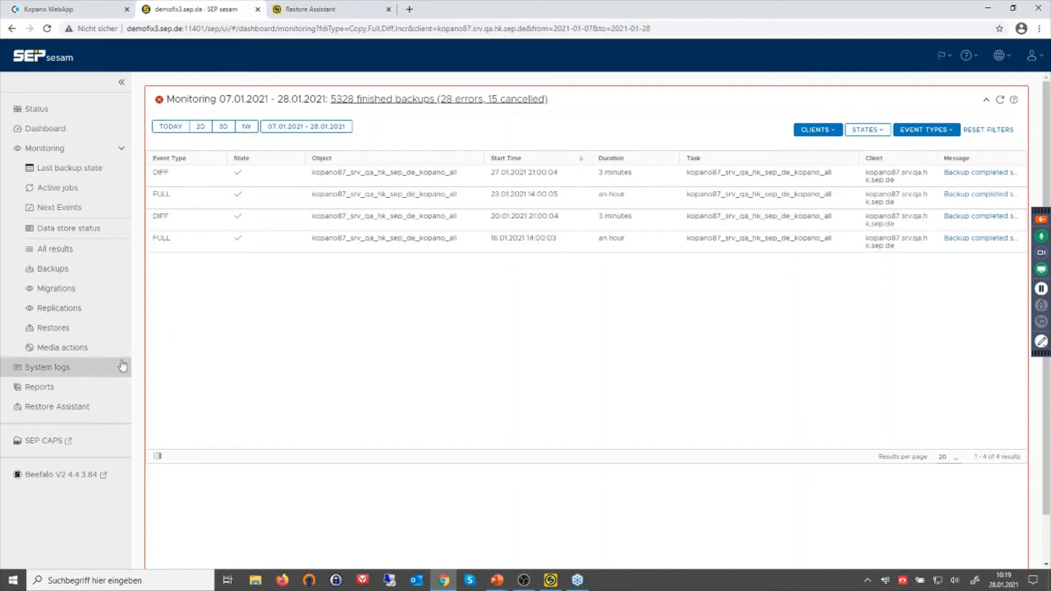
# Go to the Restore Assistant and bring up its account options.
pyautogui.click(335, 11)
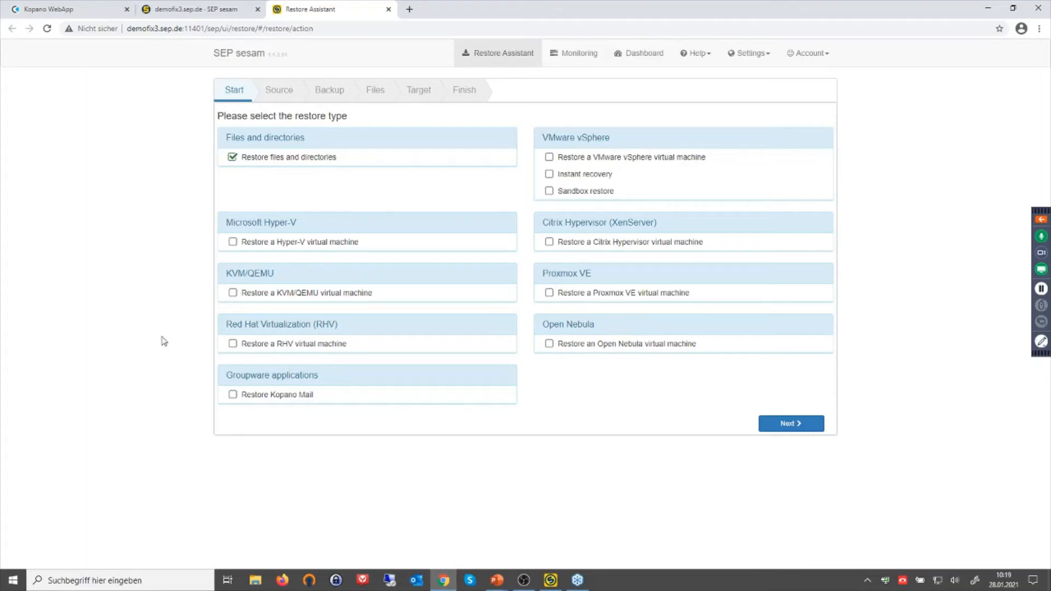
pyautogui.click(824, 55)
# Log out and sign back into the Restore Assistant with the restricted restore user's login and password.
pyautogui.click(784, 107)
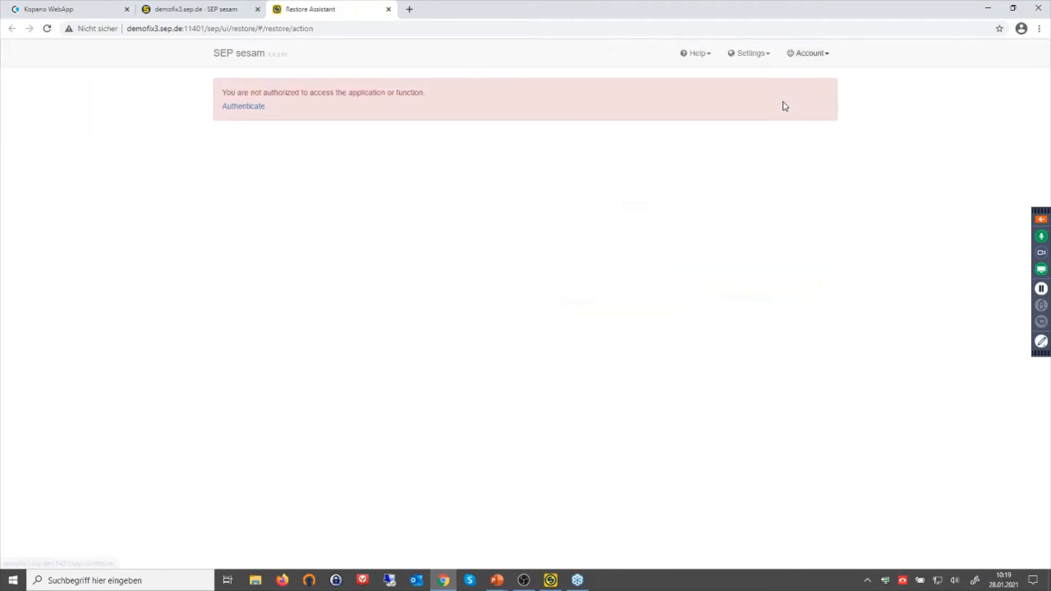
pyautogui.click(230, 108)
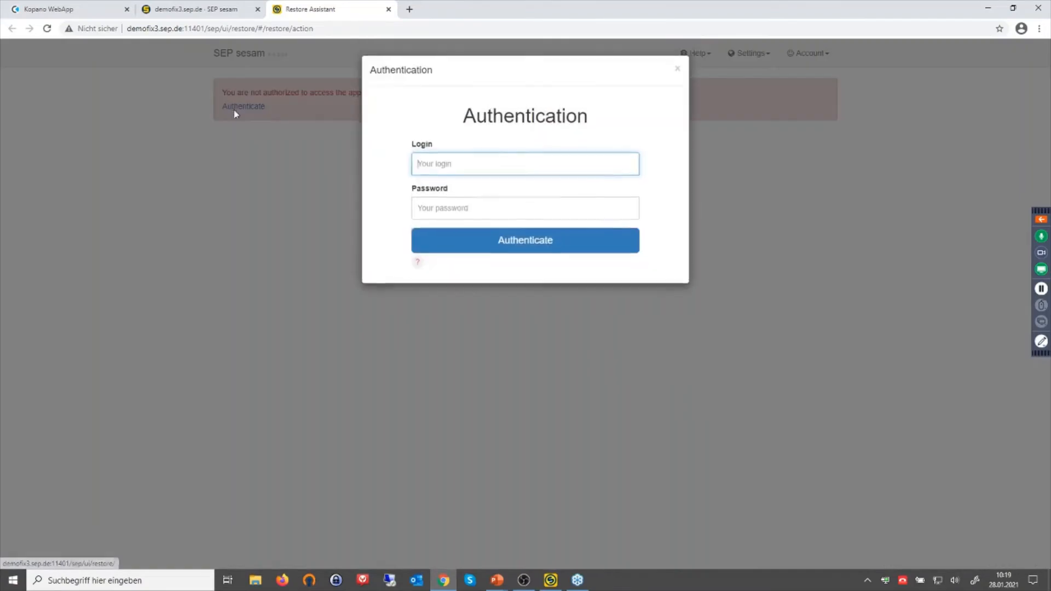
pyautogui.click(456, 165)
pyautogui.write('r')
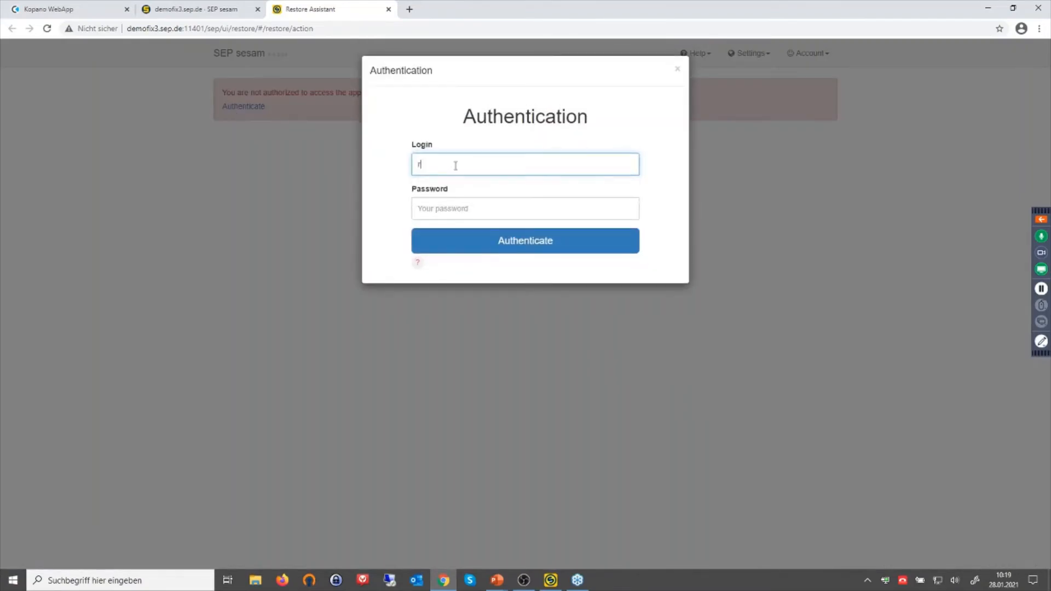
pyautogui.write('estore')
pyautogui.write('d')
pyautogui.write('ja')
pyautogui.press('Tab')
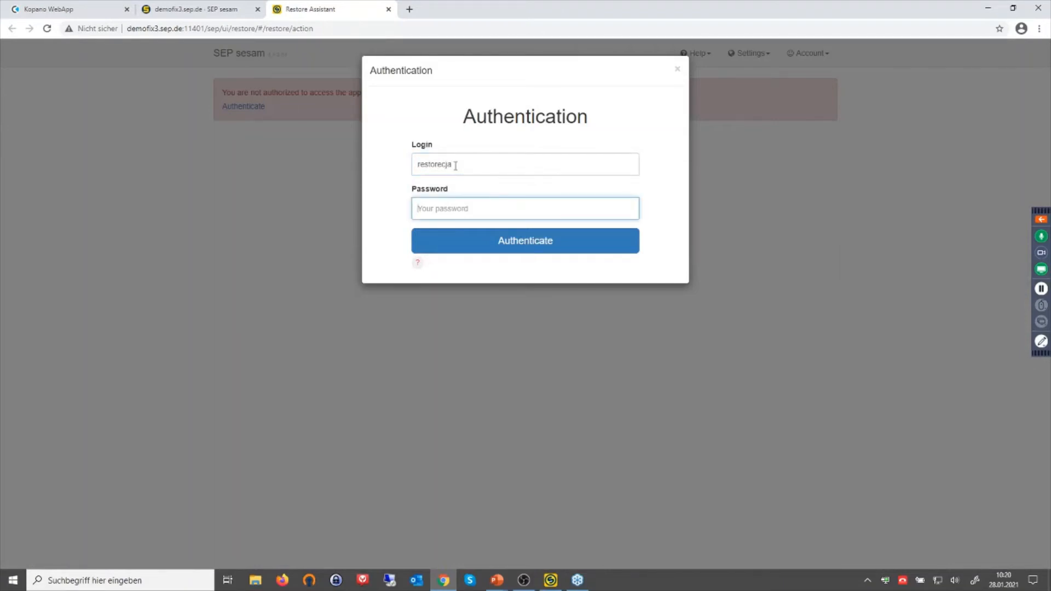
pyautogui.write('sepsesam')
pyautogui.press('Return')
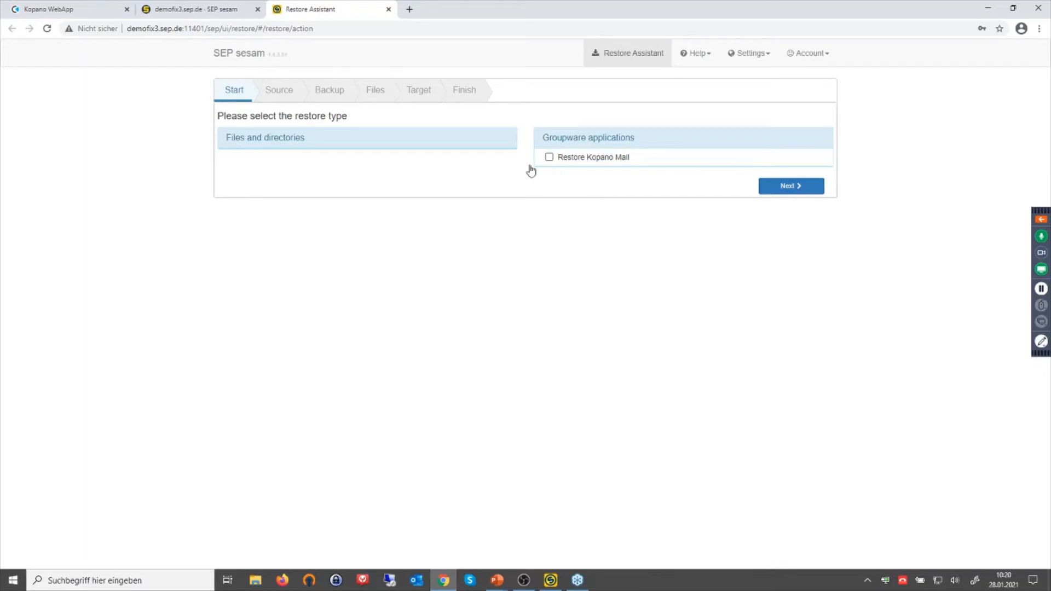
# Sign in to Kopano WebApp with the test user's credentials and decline saving the password.
pyautogui.click(63, 10)
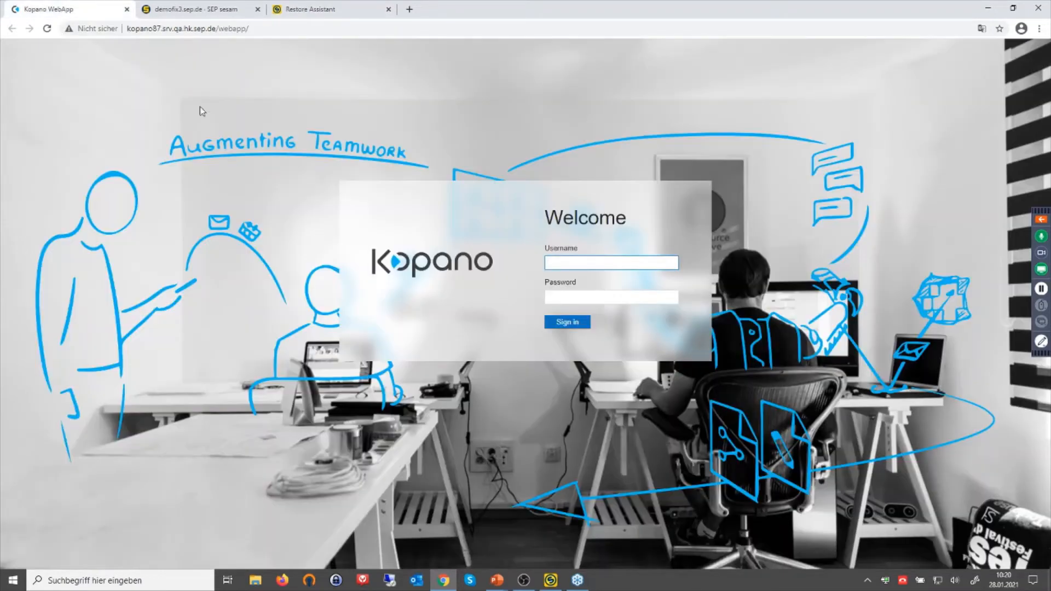
pyautogui.click(574, 264)
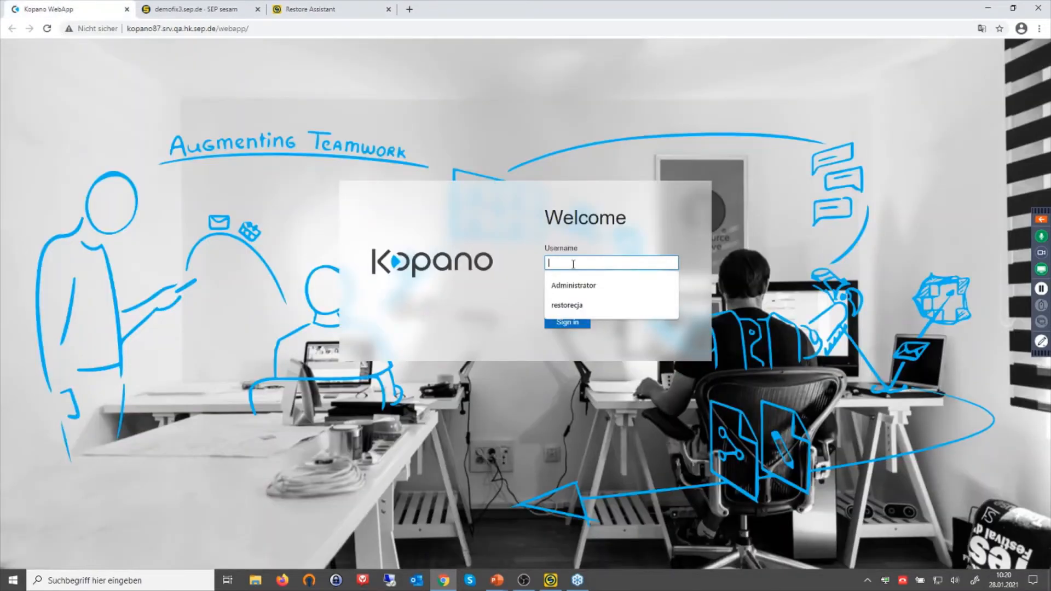
pyautogui.write('user1')
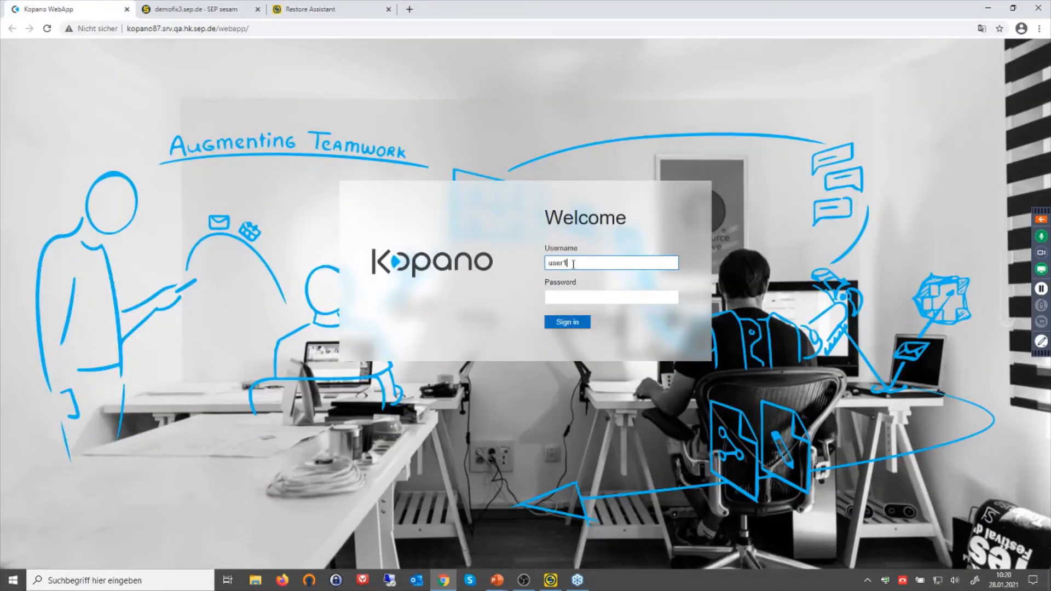
pyautogui.press('Tab')
pyautogui.write('user1')
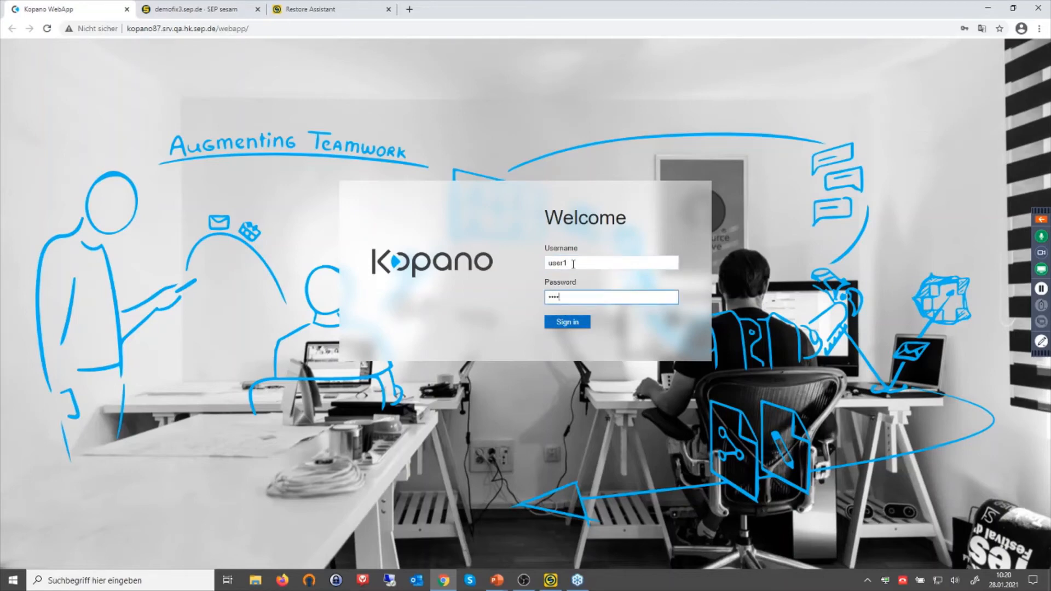
pyautogui.press('Return')
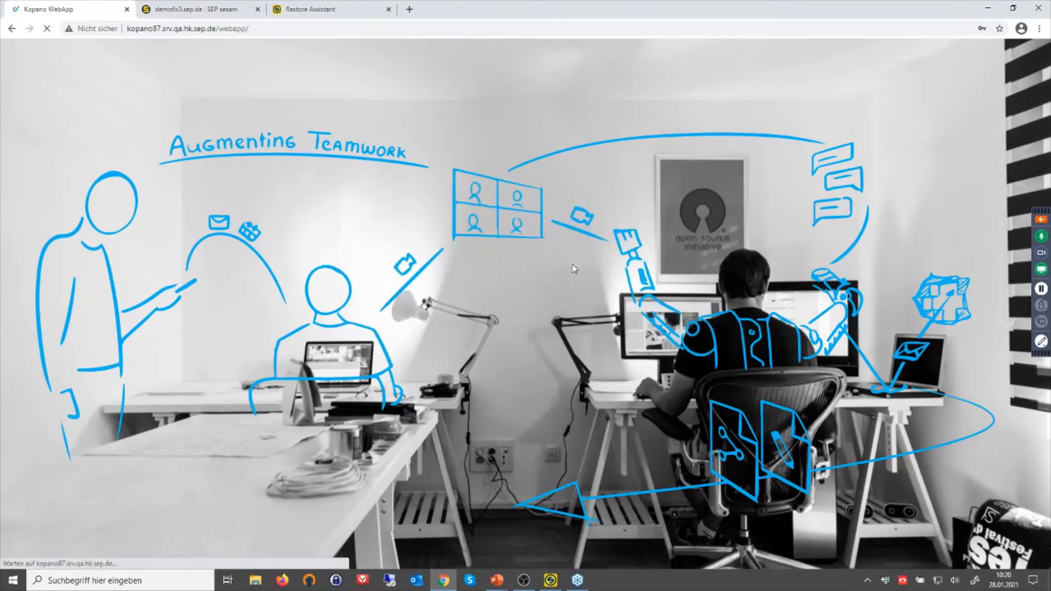
pyautogui.click(975, 207)
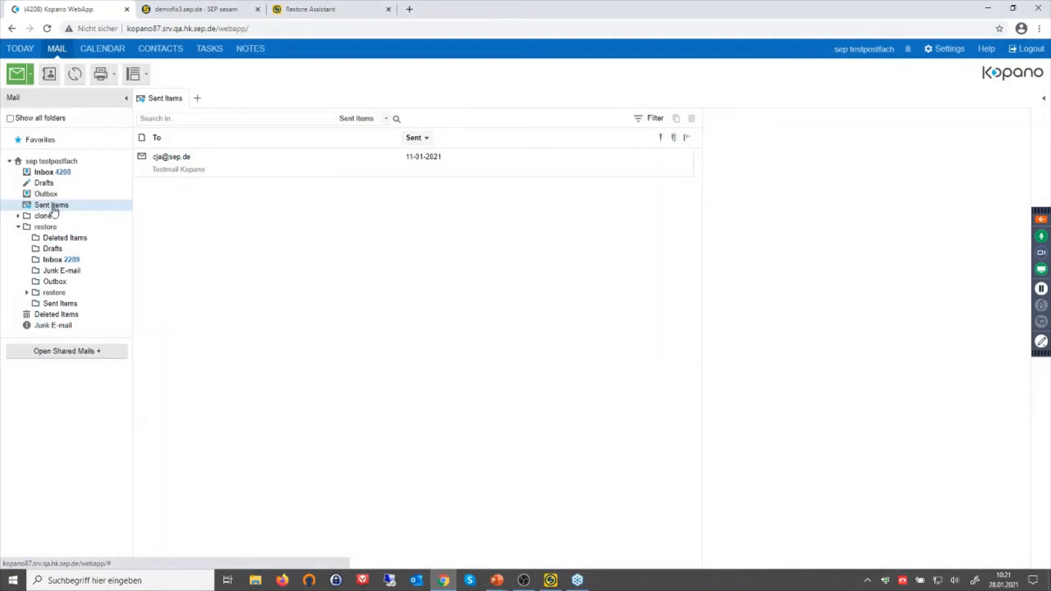
# Delete the Testmail Kopano message, then delete it permanently from Deleted Items.
pyautogui.click(187, 169)
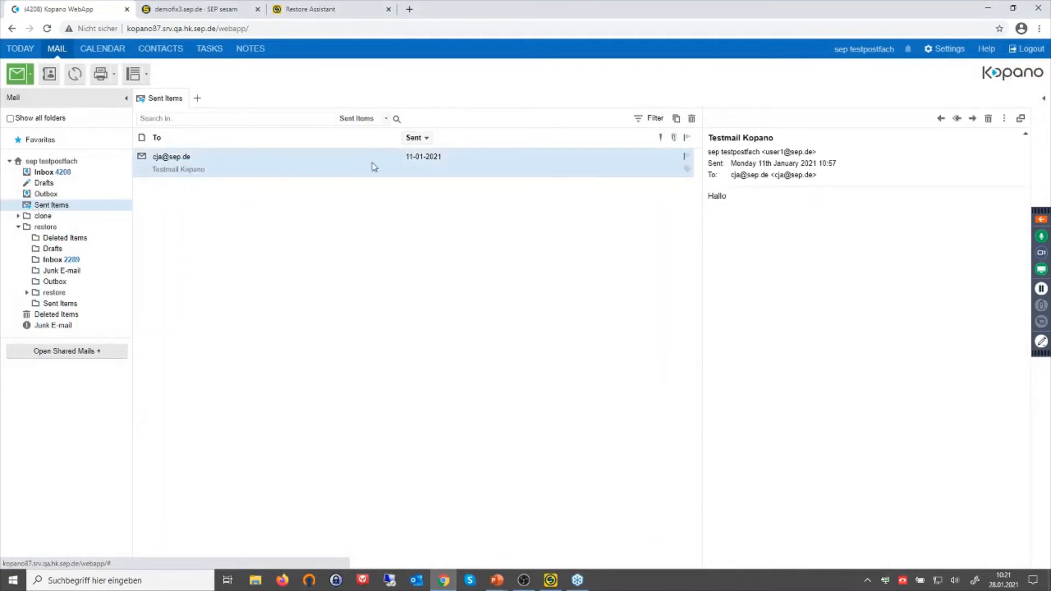
pyautogui.click(691, 119)
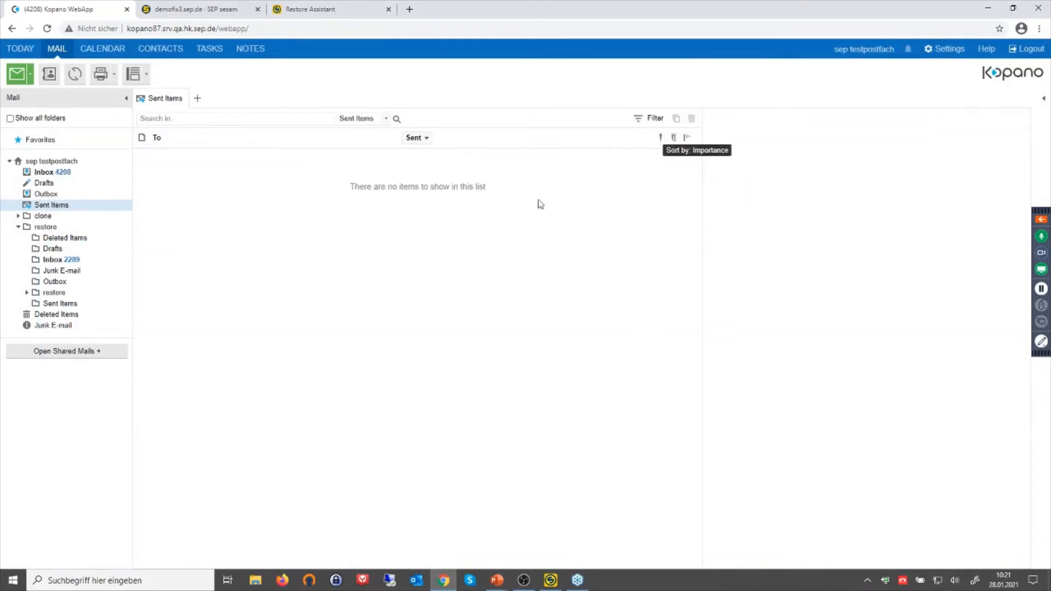
pyautogui.click(66, 315)
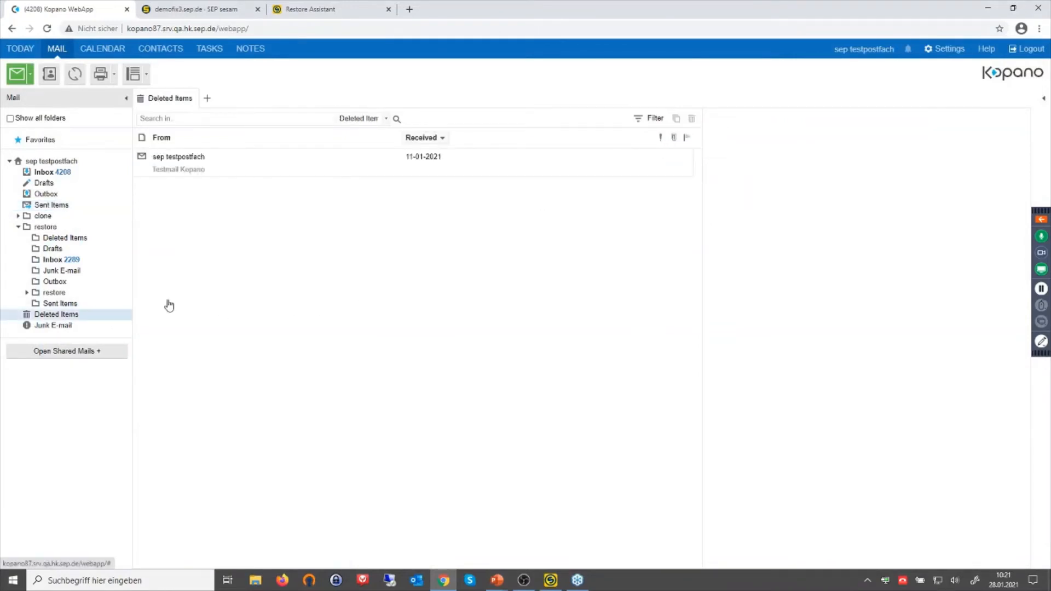
pyautogui.click(347, 173)
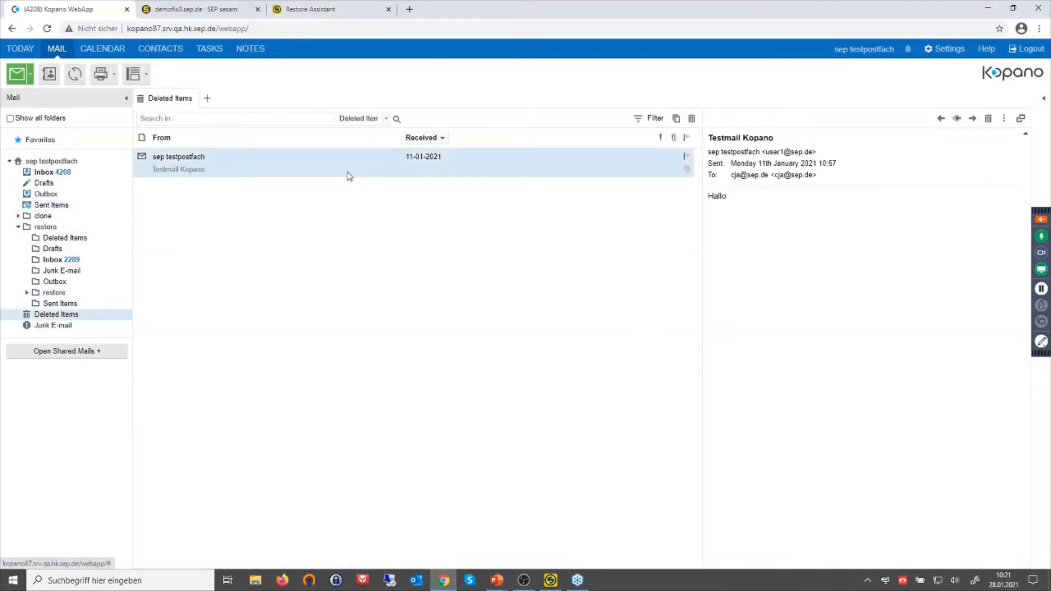
pyautogui.click(692, 120)
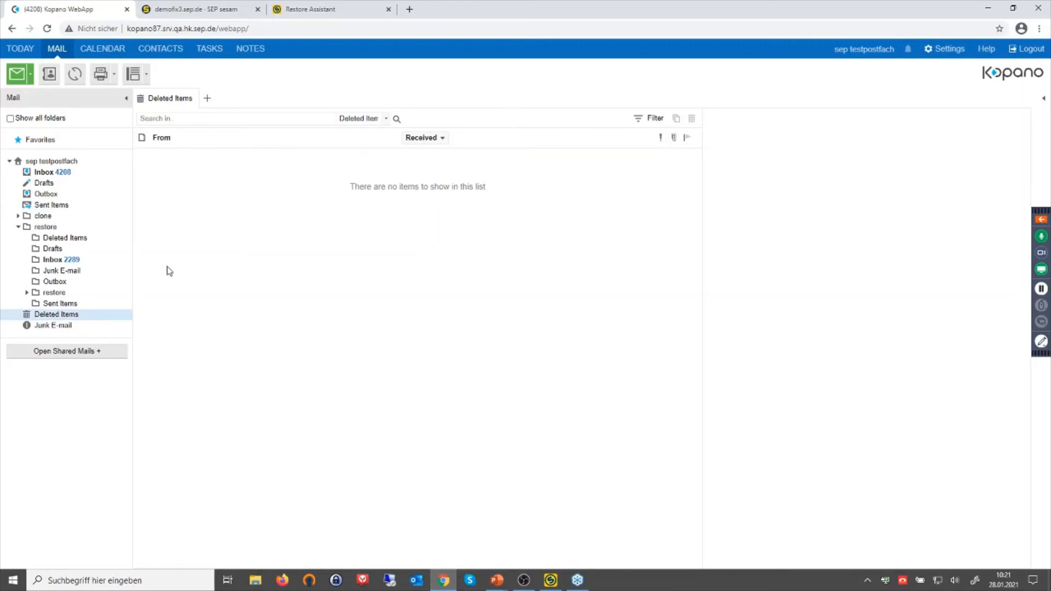
# Confirm Sent Items and Deleted Items are empty, then return to the Restore Assistant.
pyautogui.click(61, 208)
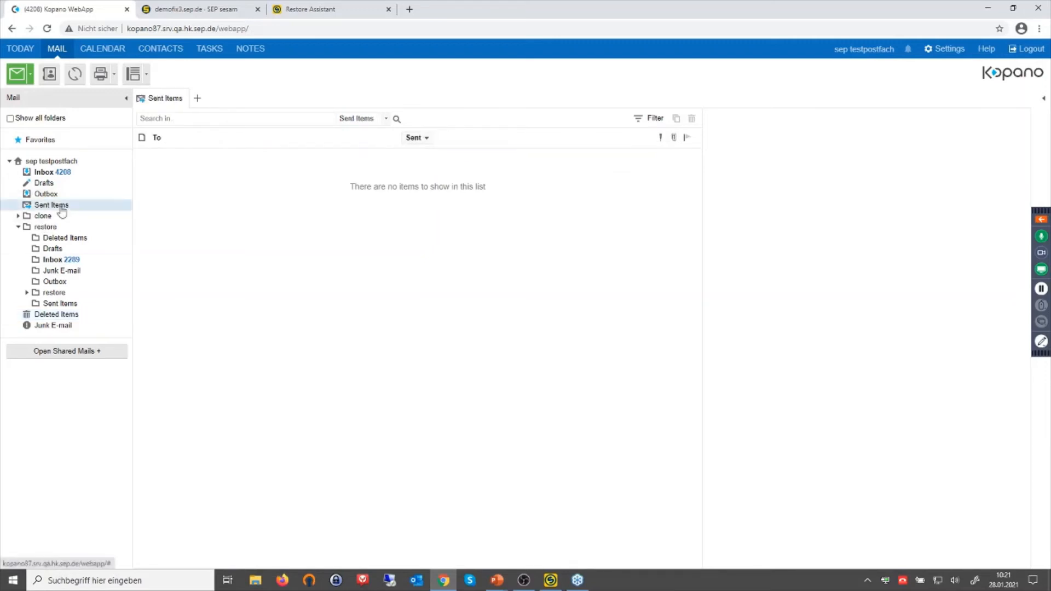
pyautogui.click(55, 316)
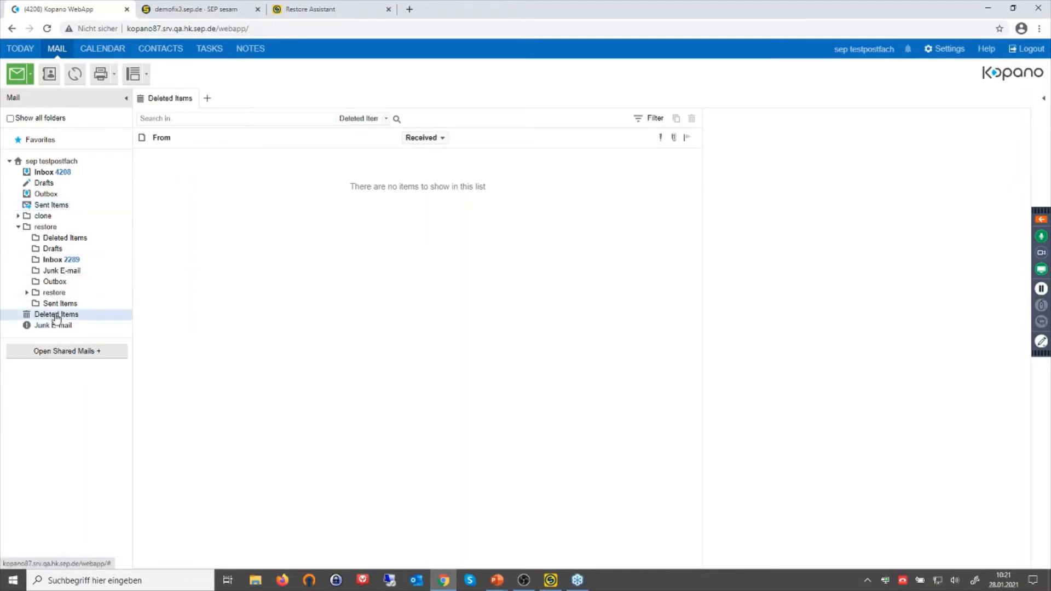
pyautogui.click(54, 205)
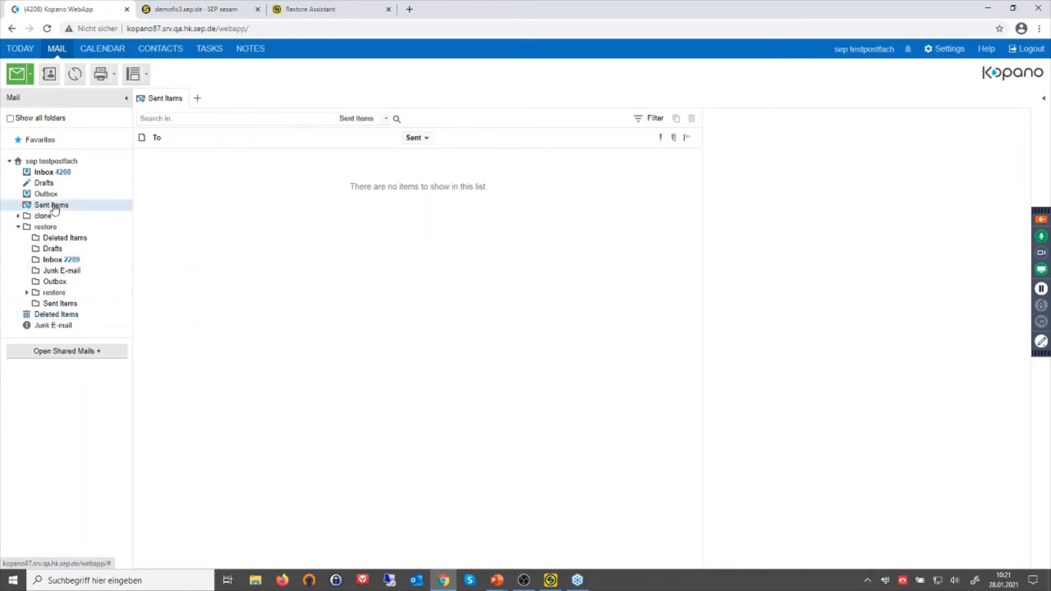
pyautogui.click(324, 12)
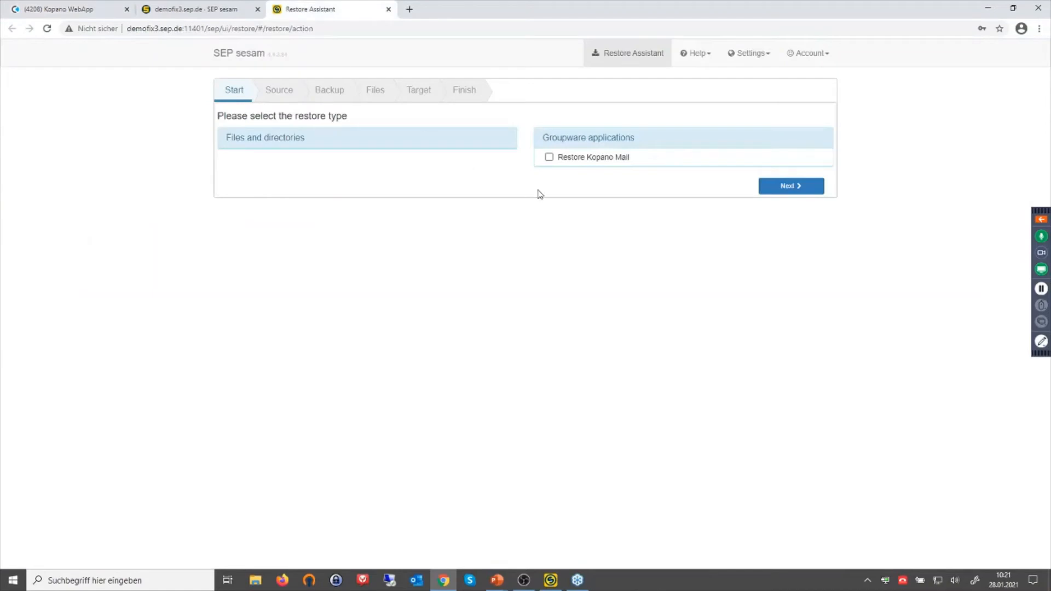
# Start a Restore Kopano Mail restore on server kopano87.srv.qa.hk.sep.de.
pyautogui.click(550, 159)
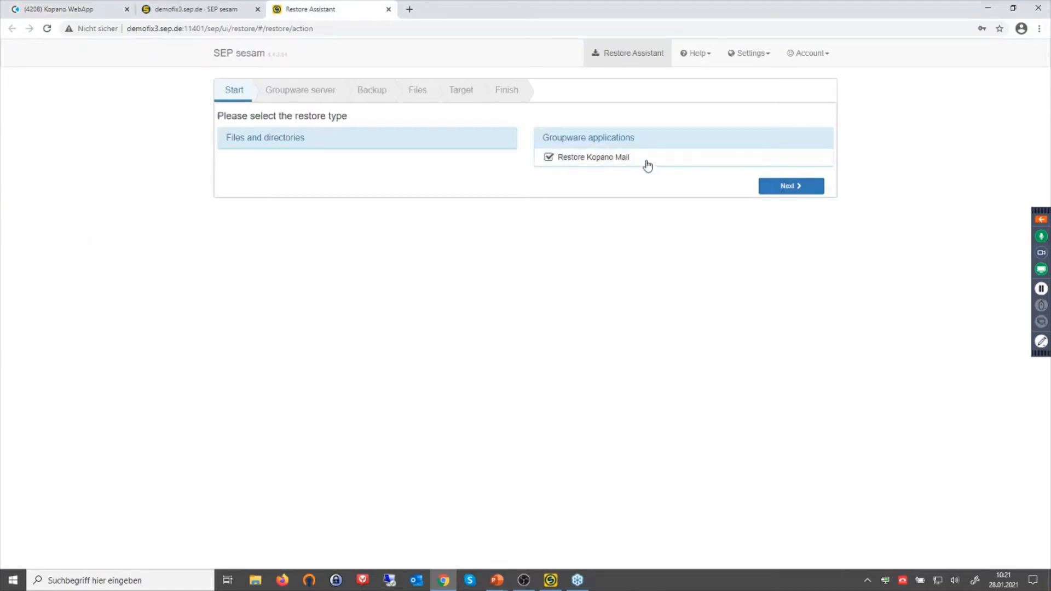
pyautogui.click(786, 187)
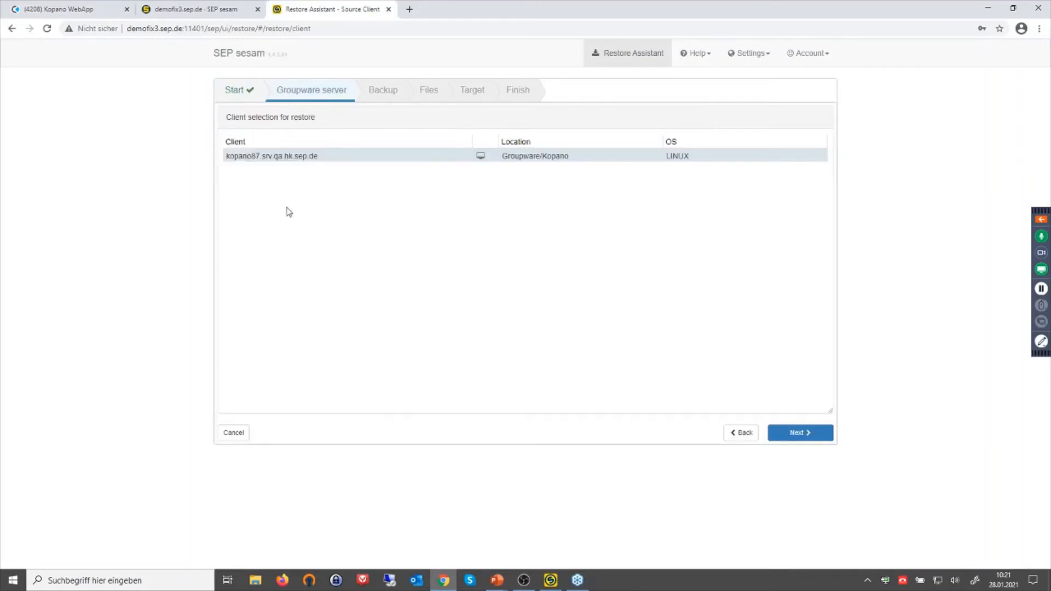
pyautogui.click(799, 432)
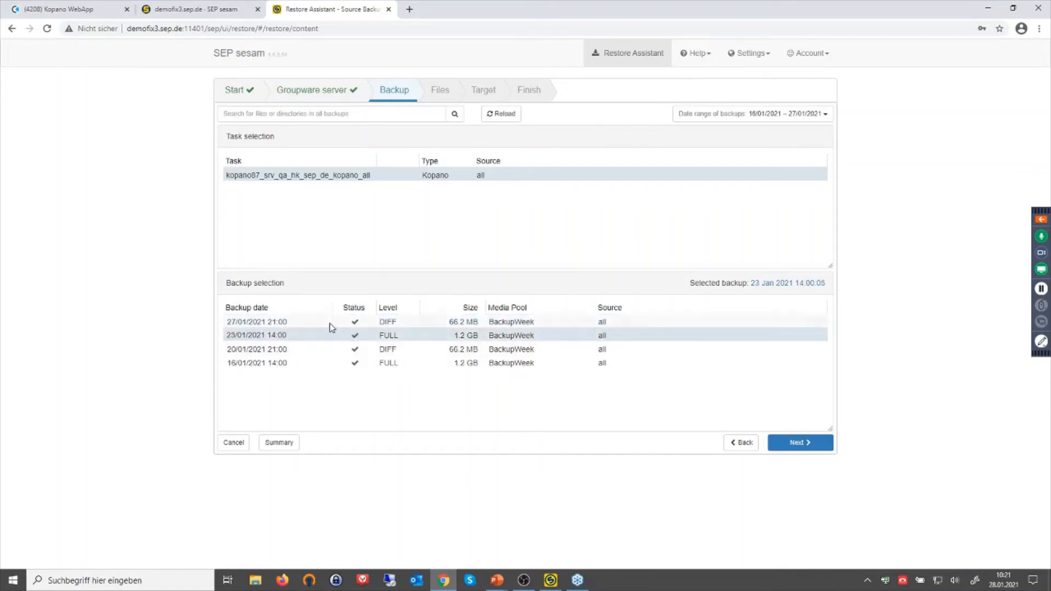
# Pick the 23/01/2021 14:00 FULL backup and tick Testmail Kopano in the test user's Sent Items.
pyautogui.click(336, 335)
pyautogui.click(803, 444)
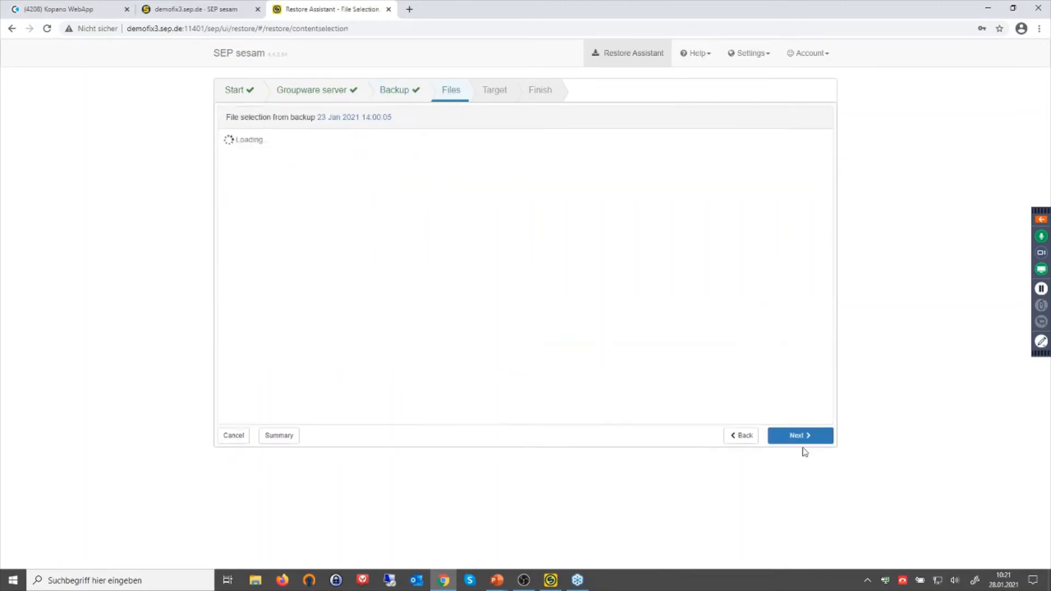
pyautogui.click(256, 250)
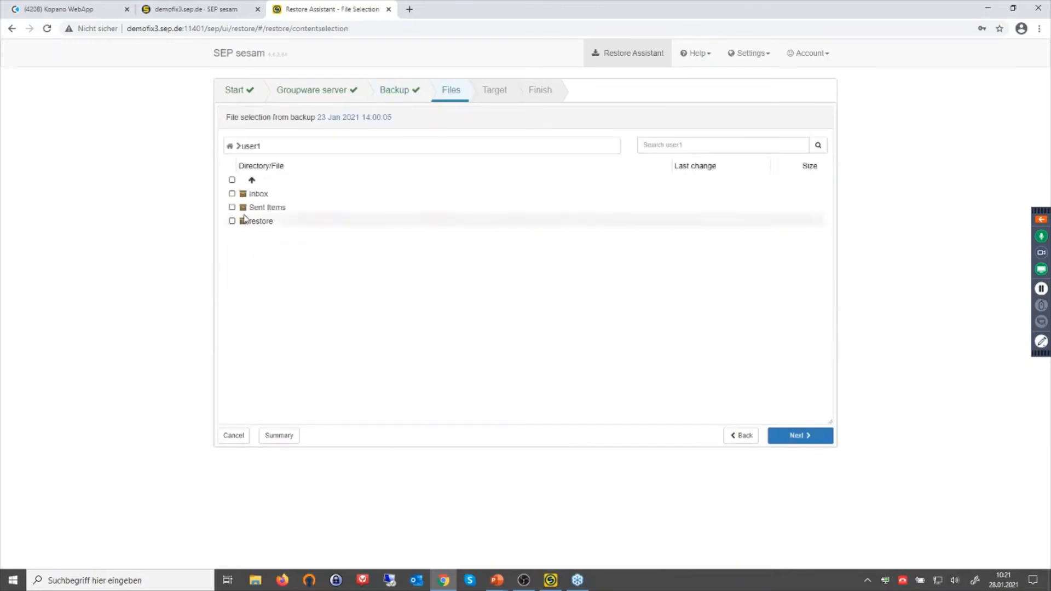
pyautogui.click(254, 208)
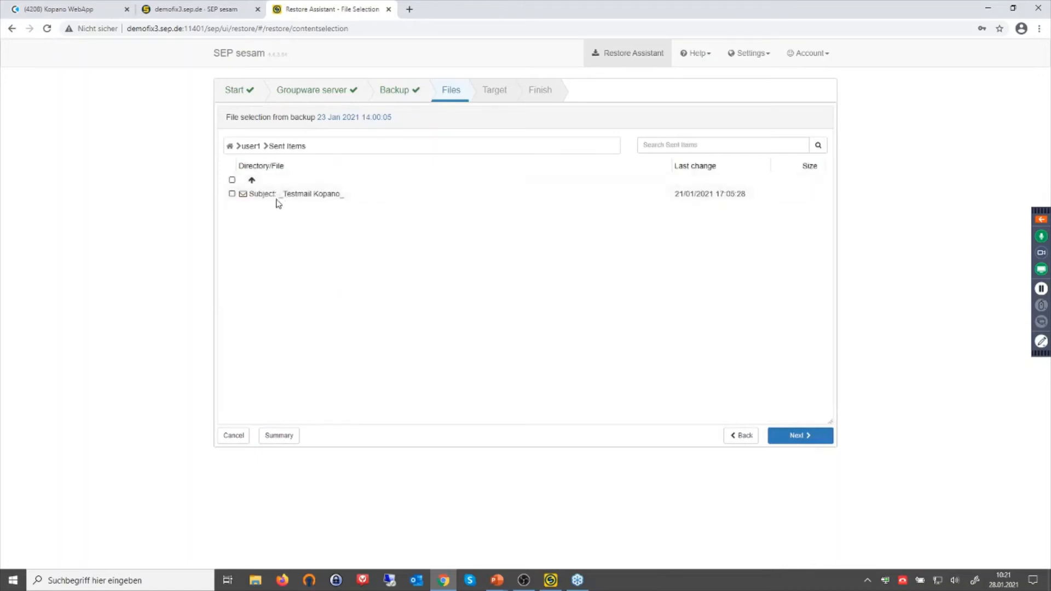
pyautogui.click(232, 194)
# Advance to the Target step, keeping kopano87 and the original user and folder.
pyautogui.click(807, 442)
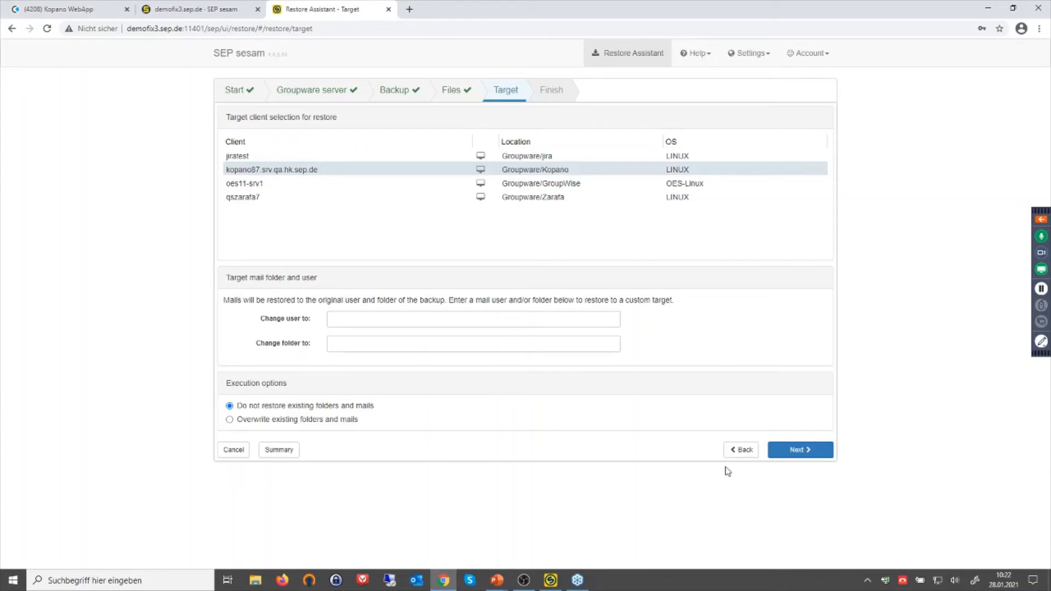
# Start the restore from the 23/01/2021 backup and confirm I006-RESTORE Restore completed successfully.
pyautogui.click(803, 454)
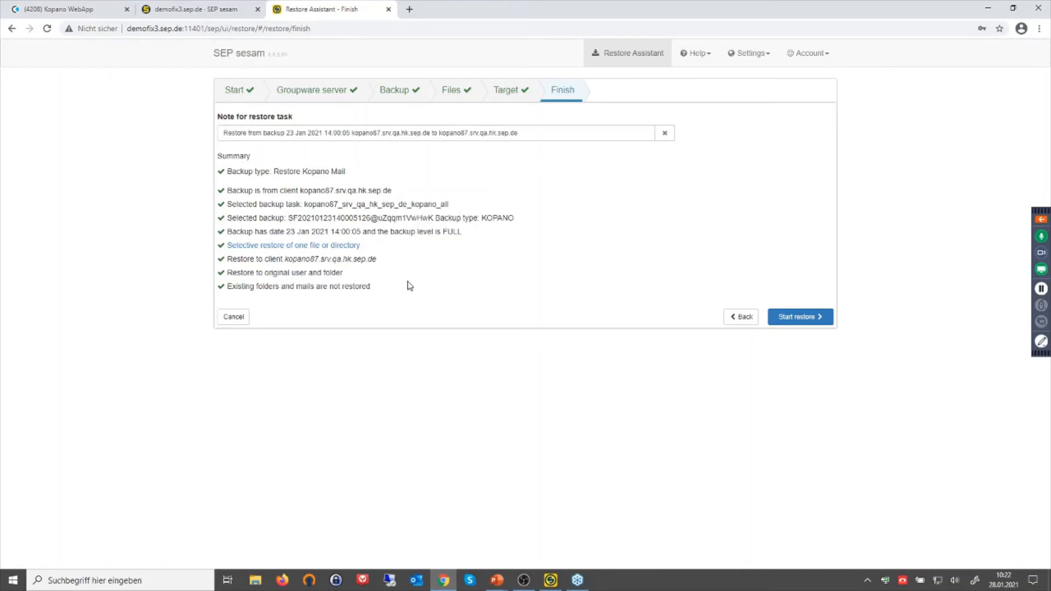
pyautogui.click(791, 319)
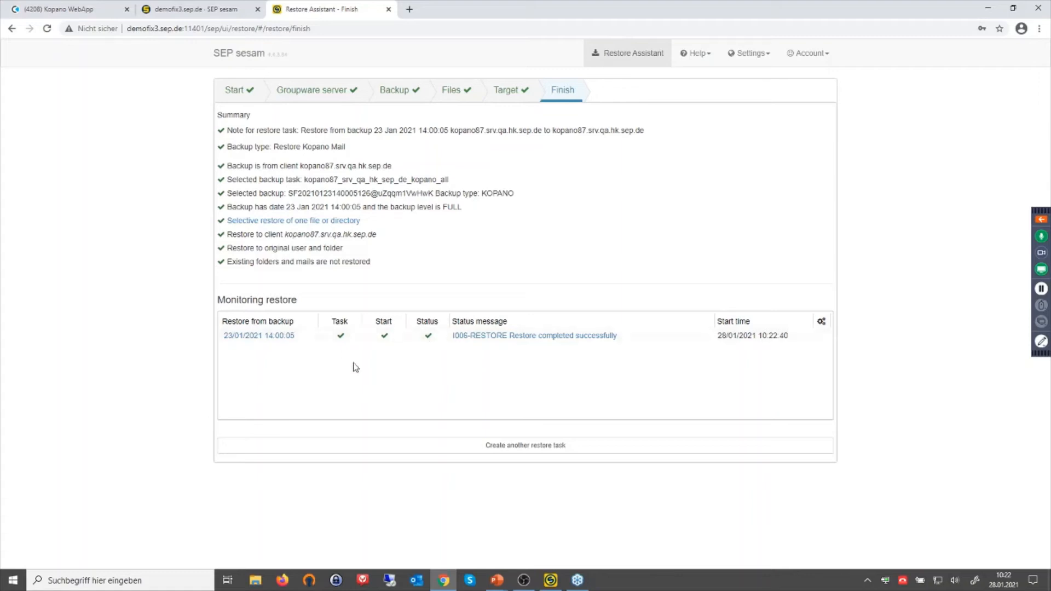
pyautogui.click(72, 9)
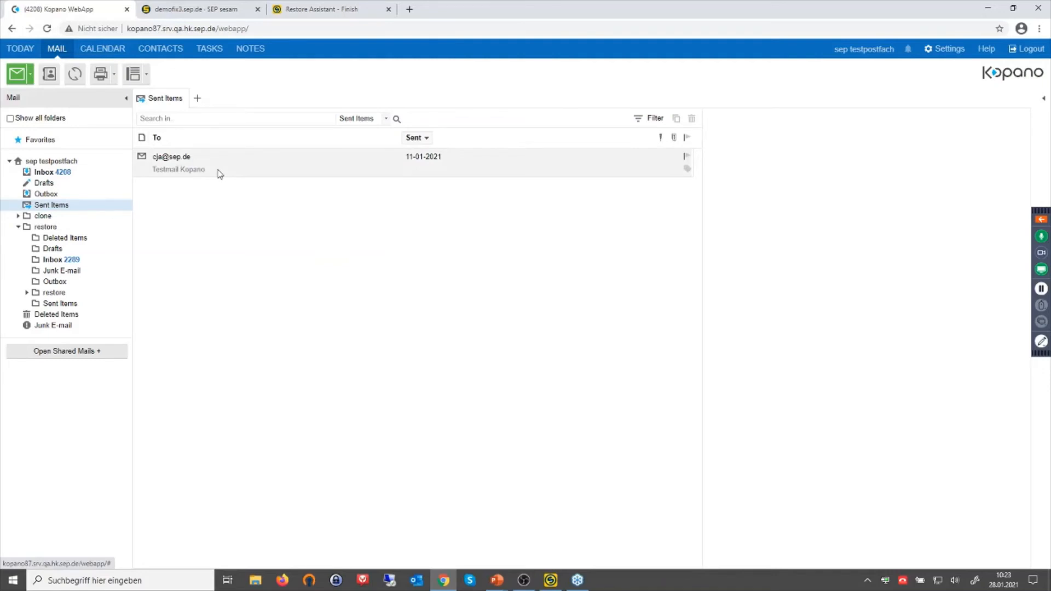
# Confirm Deleted Items is empty and the Testmail Kopano message from 11-01-2021 is back in Sent Items.
pyautogui.click(53, 321)
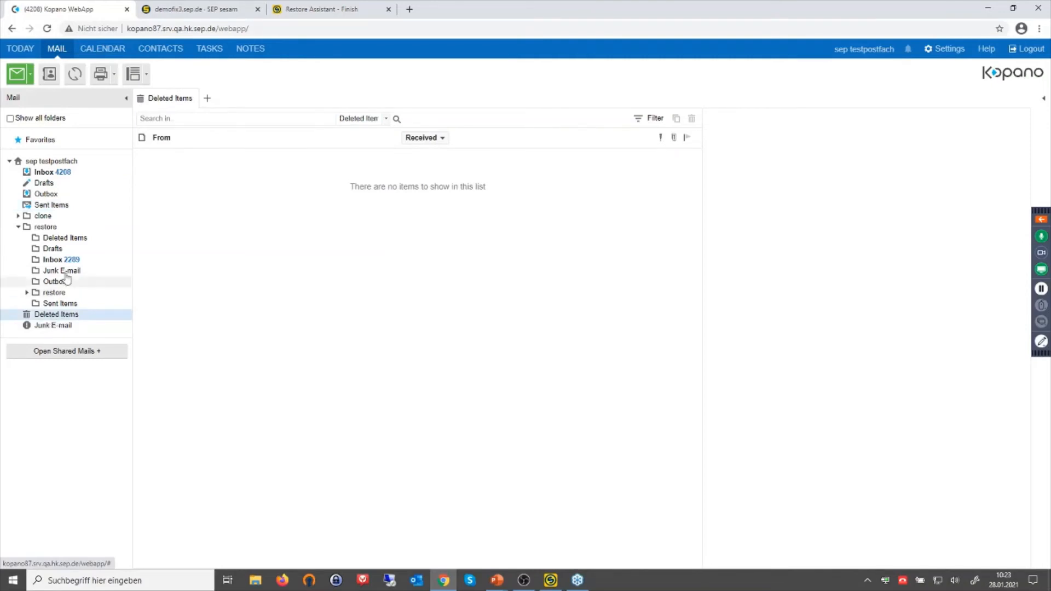
pyautogui.click(41, 207)
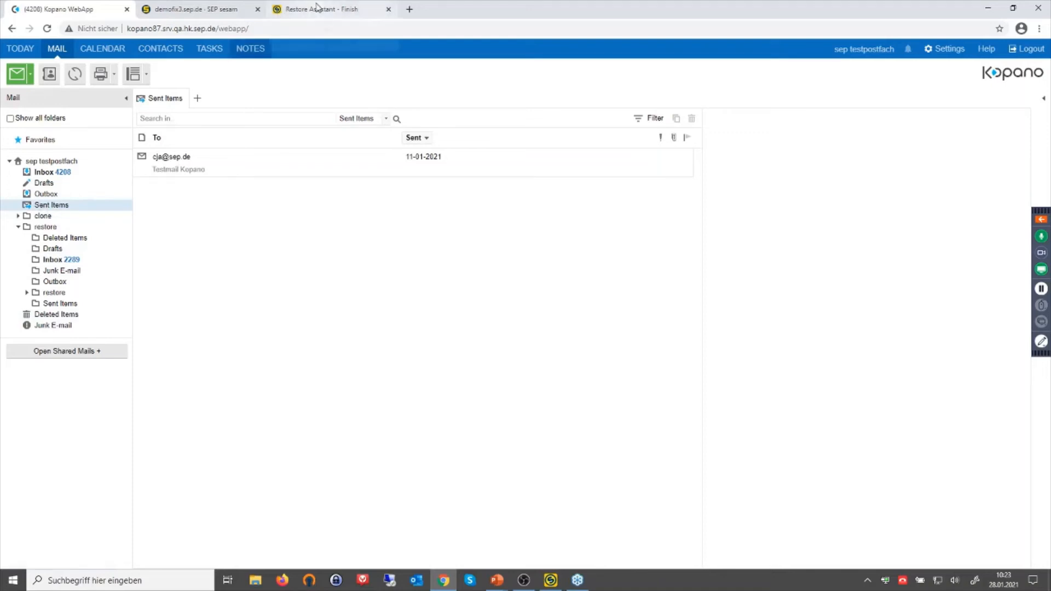
# Check Monitoring > Restores for today's two successful RESTORE jobs, then bring up the SEP sesam desktop client.
pyautogui.click(214, 15)
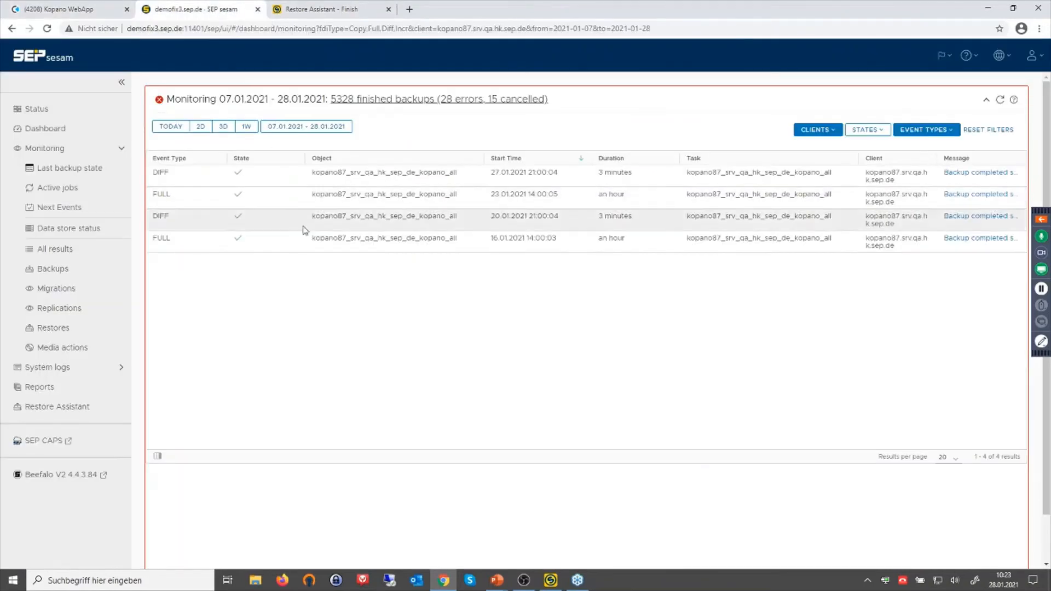
pyautogui.click(59, 327)
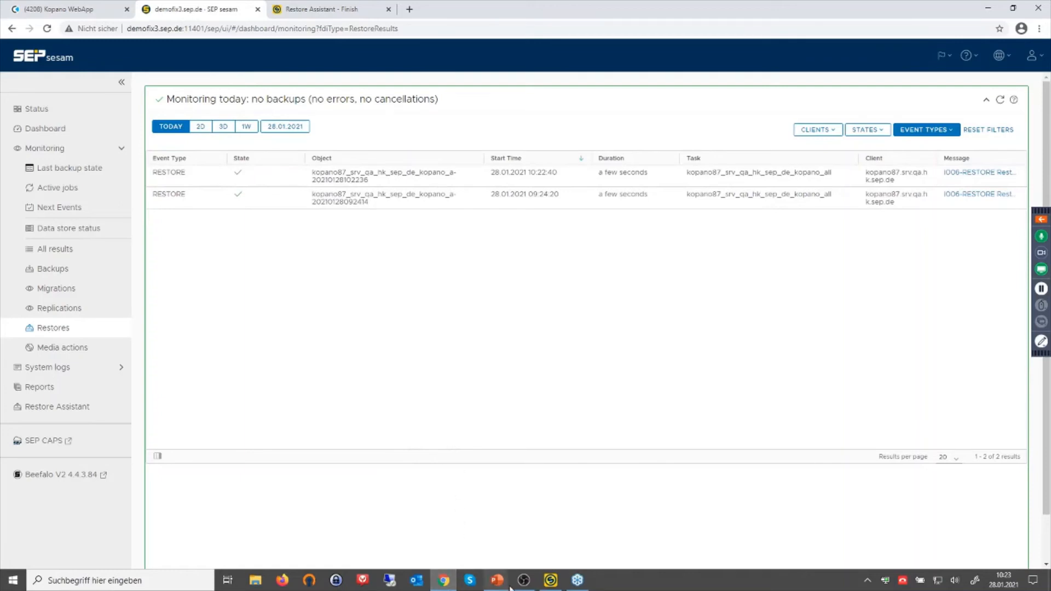
pyautogui.click(551, 581)
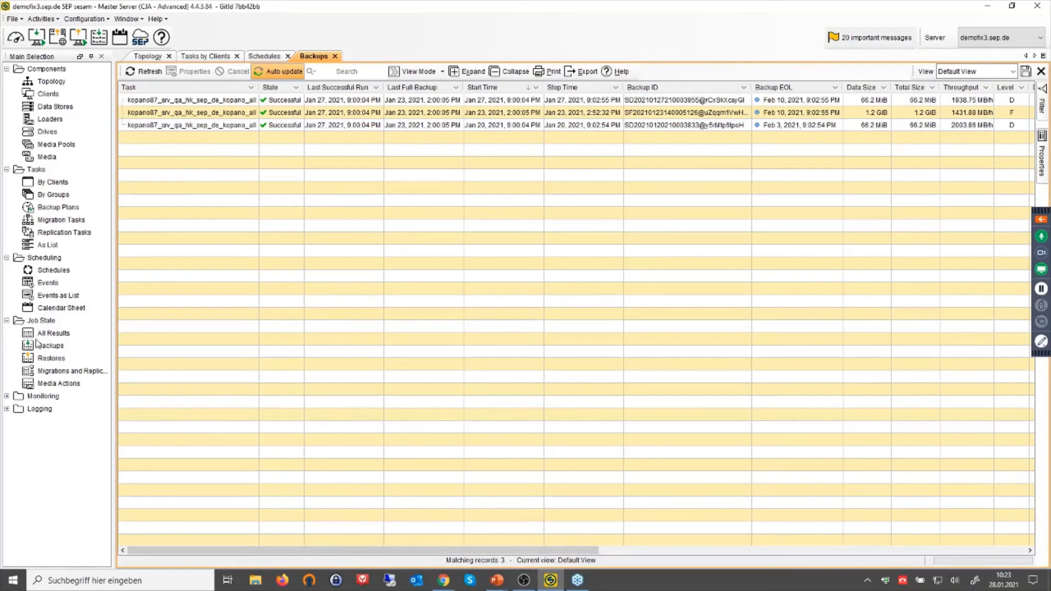
# Open Job State > Restores to list the two successful 35.9 MiB Kopano restores from Jan 28, 2021.
pyautogui.click(50, 359)
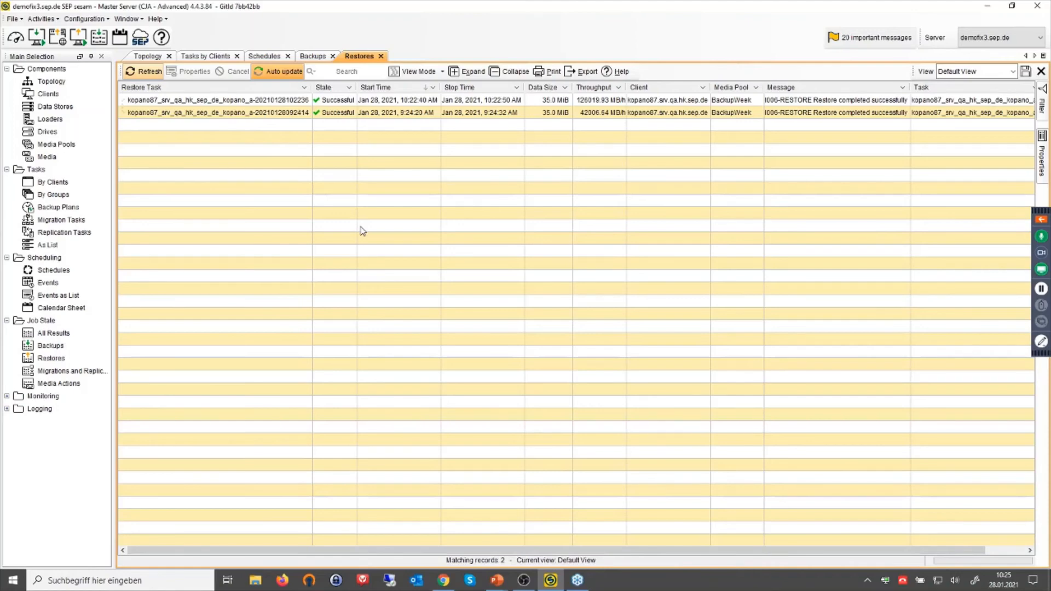
pyautogui.click(78, 37)
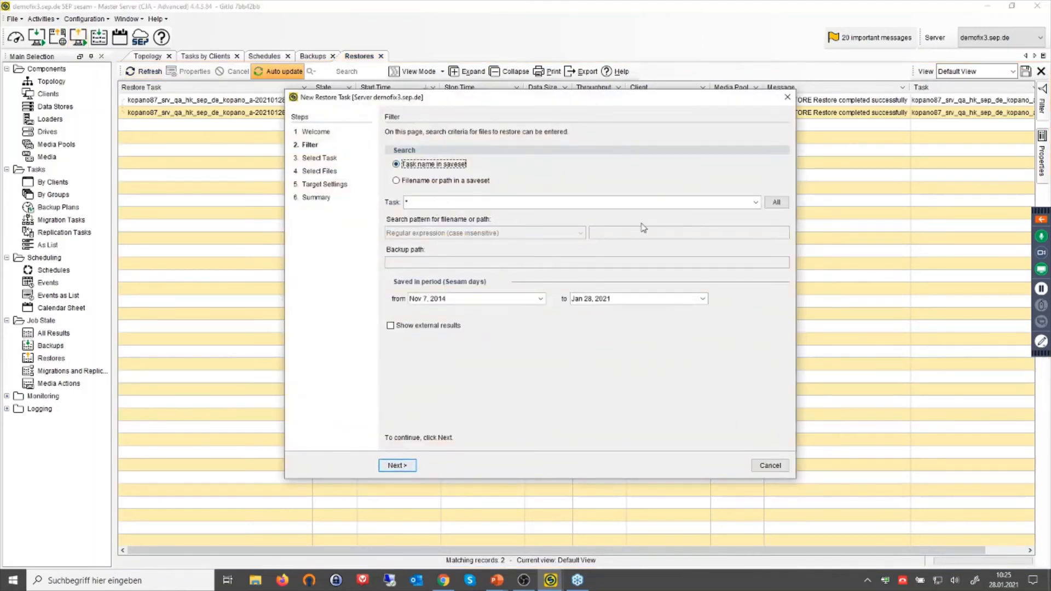
pyautogui.click(756, 202)
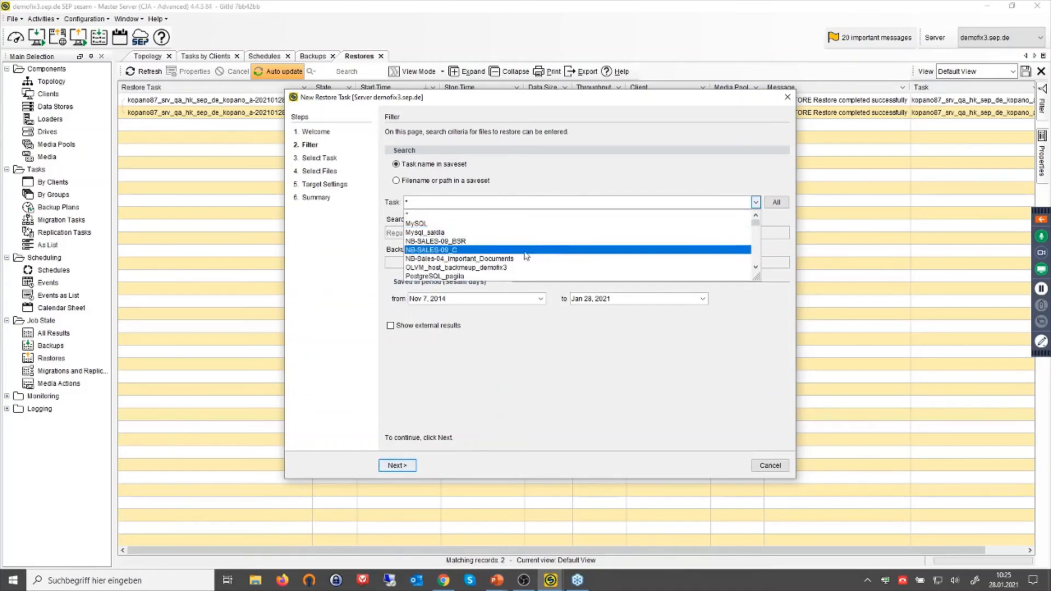
pyautogui.scroll(-2, 536, 253)
pyautogui.scroll(-2, 462, 257)
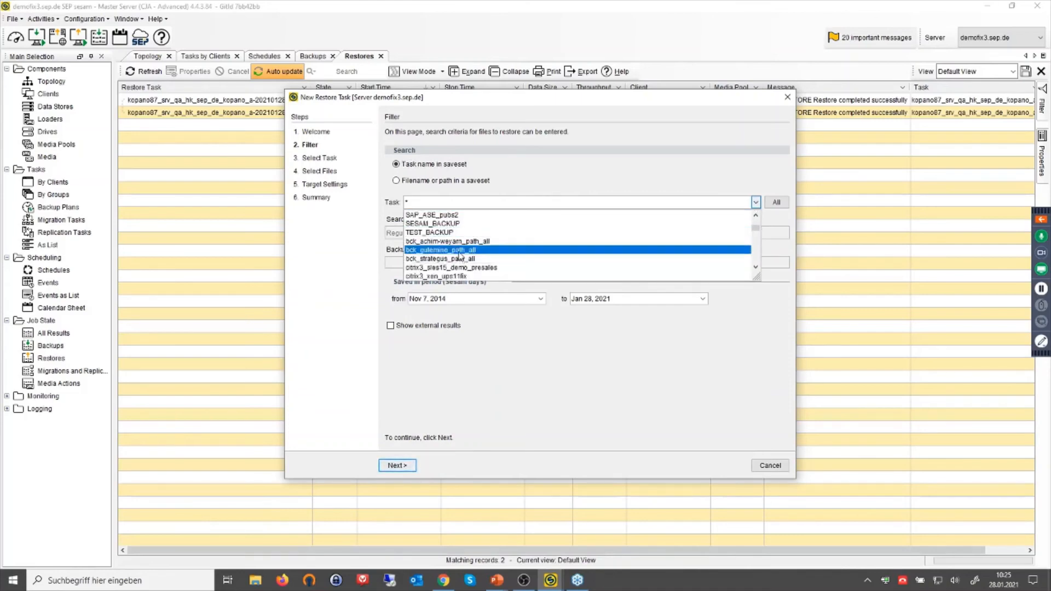
pyautogui.click(411, 203)
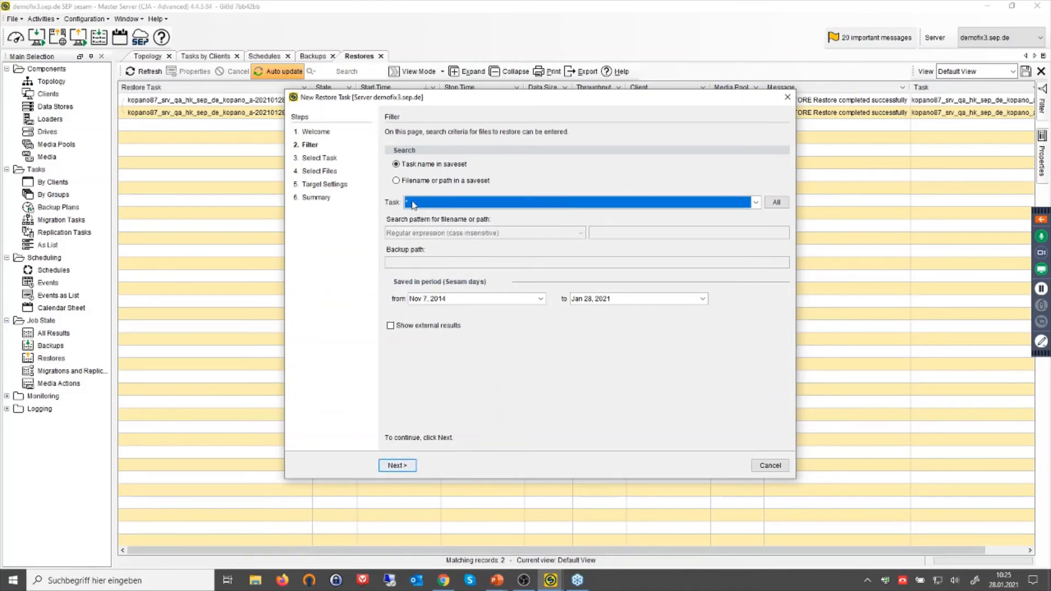
pyautogui.write('ko')
pyautogui.click(413, 206)
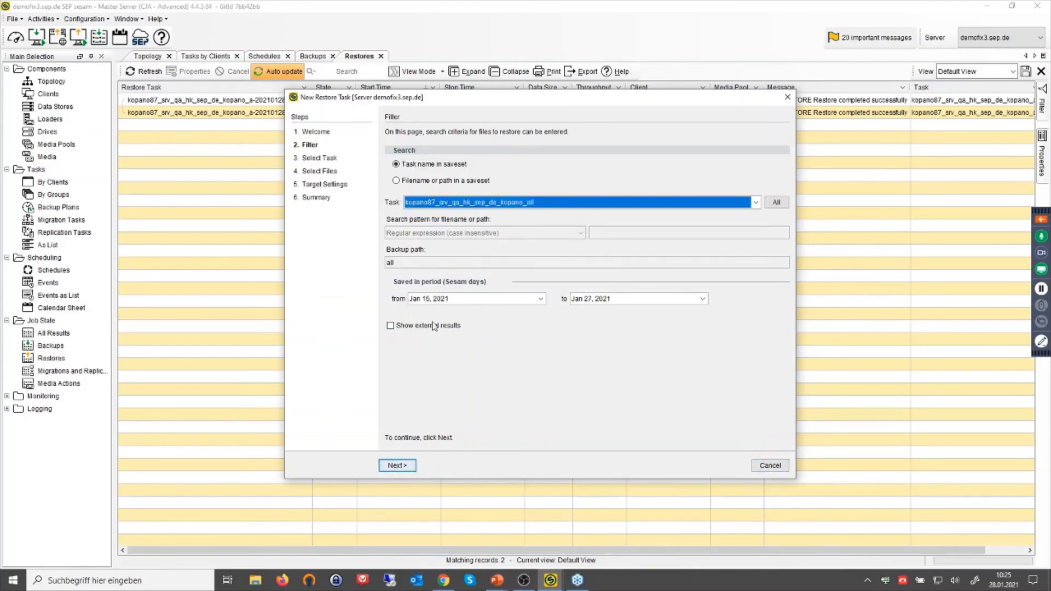
pyautogui.click(399, 466)
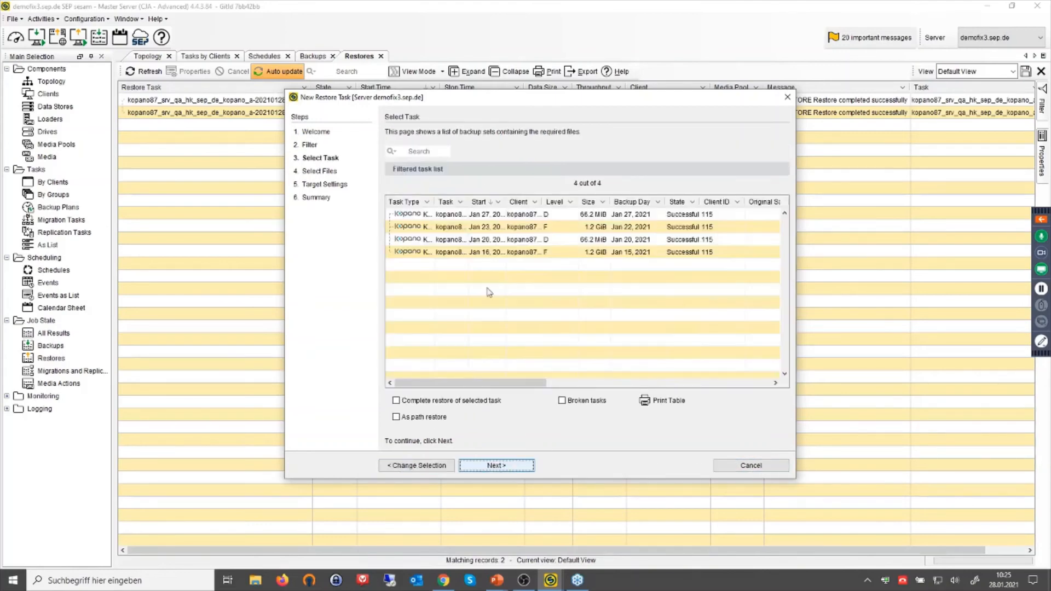
pyautogui.click(489, 468)
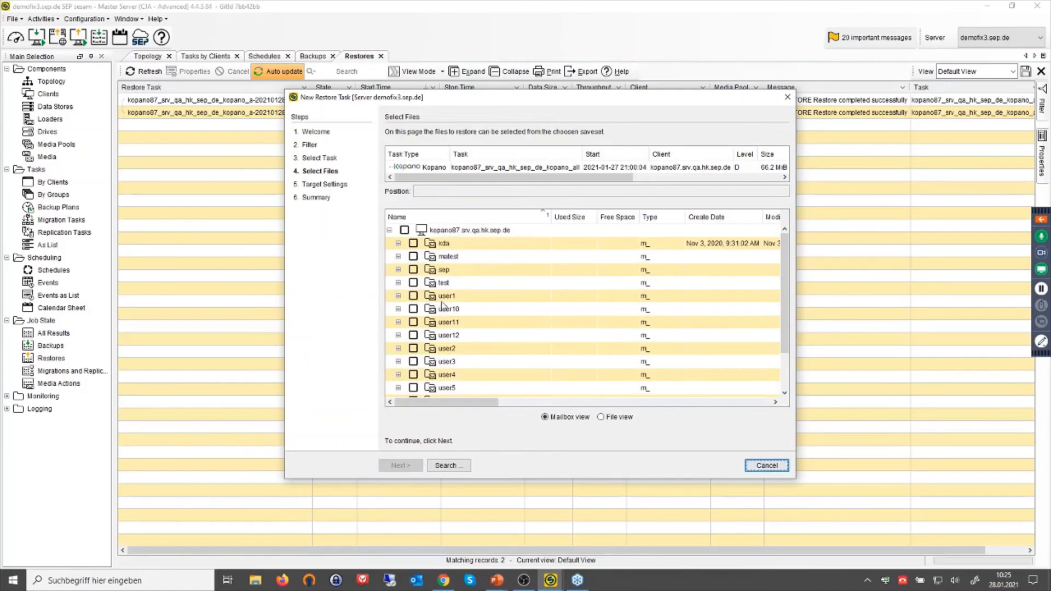
pyautogui.click(444, 296)
pyautogui.click(398, 296)
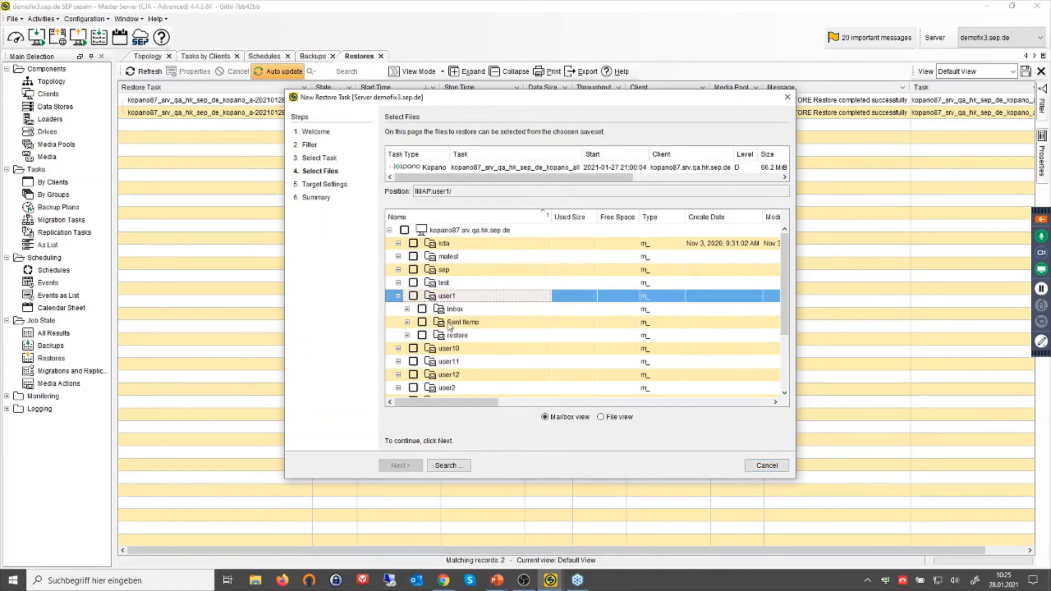
pyautogui.click(445, 323)
pyautogui.click(407, 322)
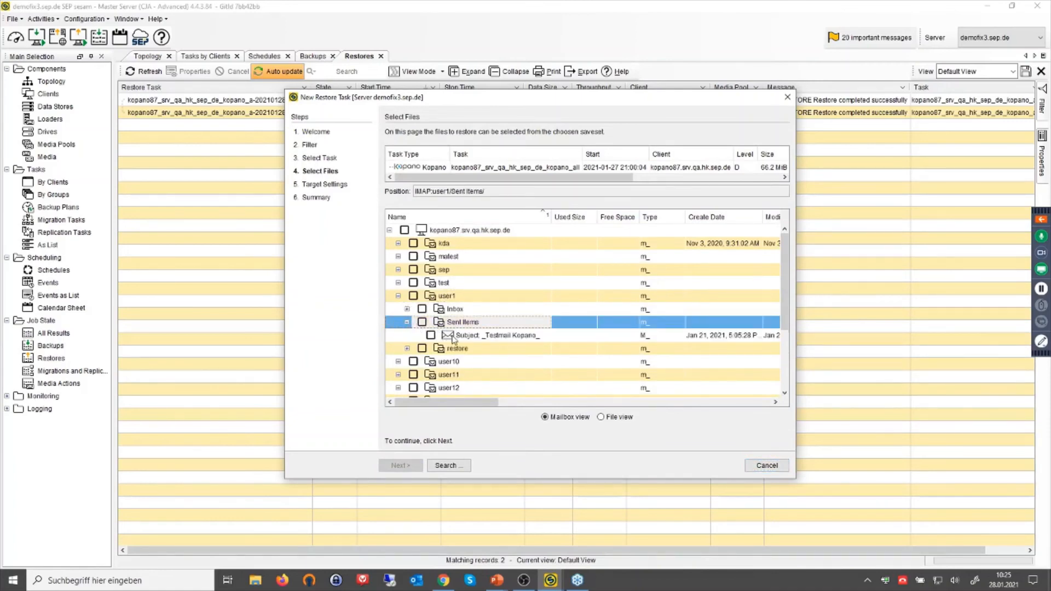
pyautogui.click(430, 335)
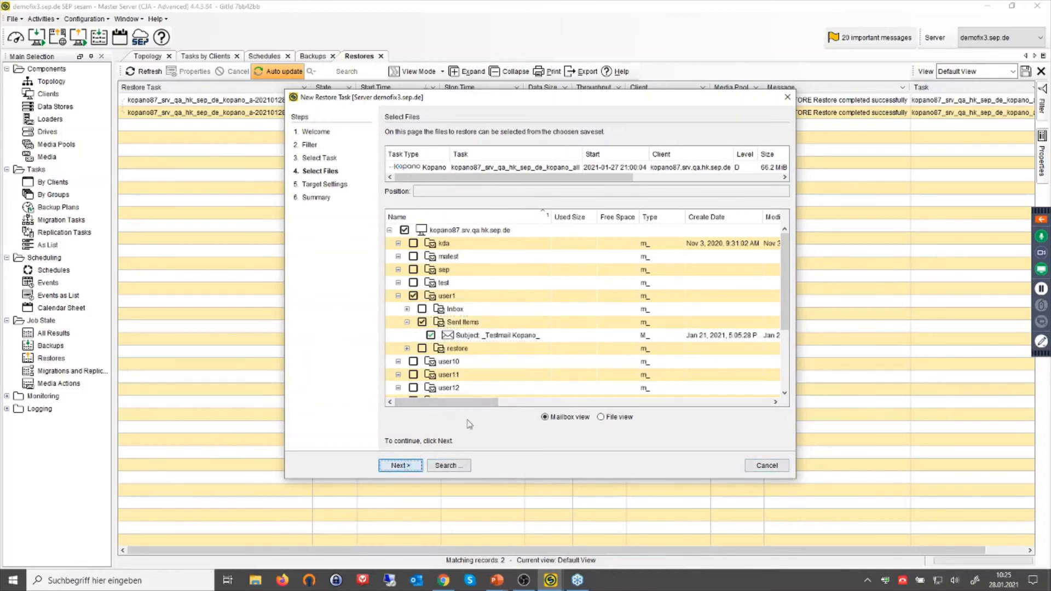
pyautogui.press('Return')
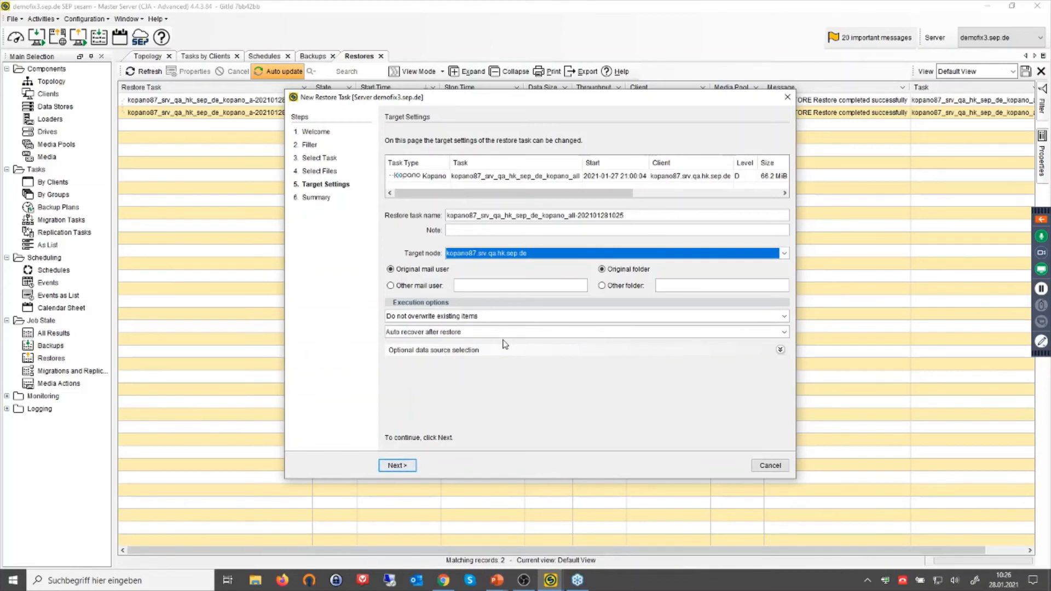
pyautogui.click(772, 466)
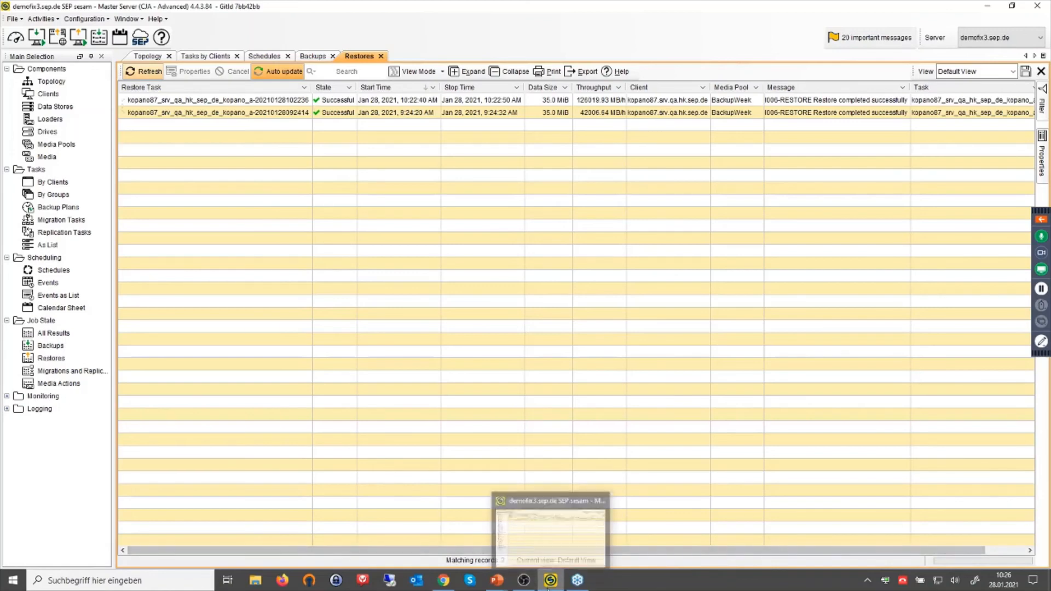
# In a new Chrome tab, load wiki.sepsoftware.com.
pyautogui.moveTo(498, 583)
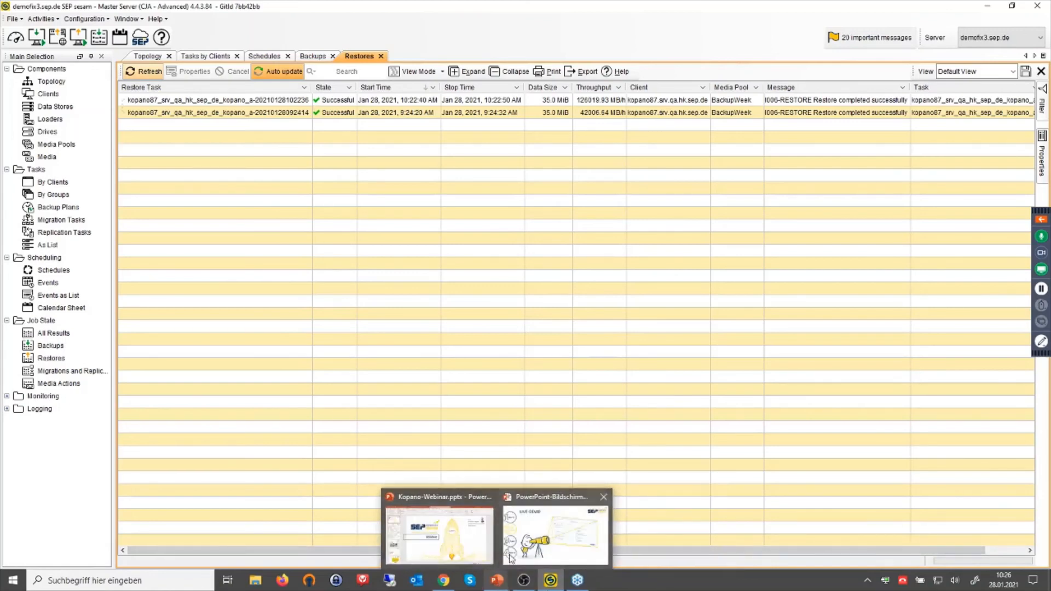
pyautogui.click(450, 584)
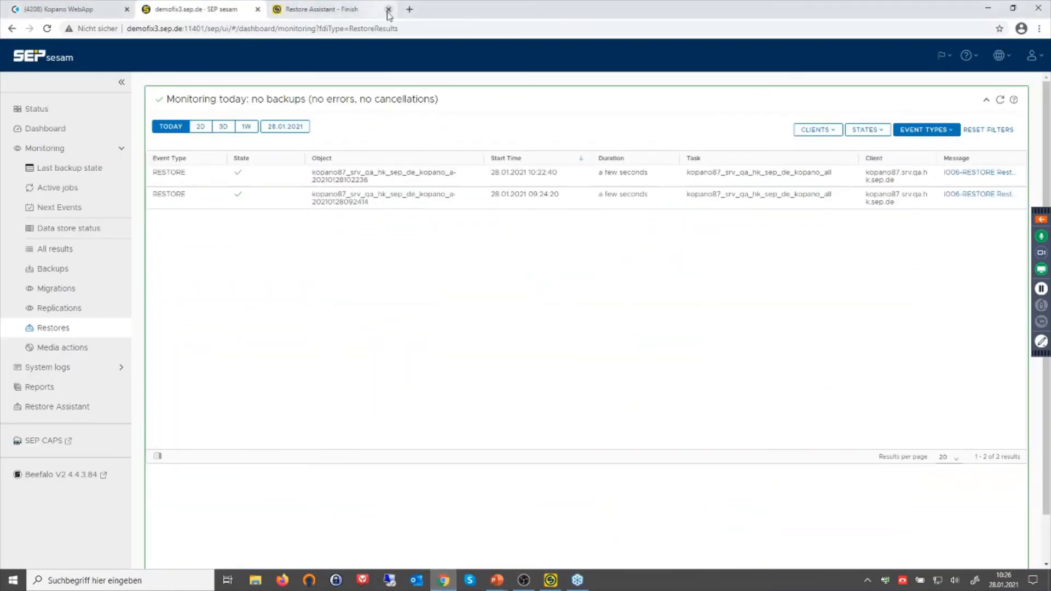
pyautogui.click(413, 14)
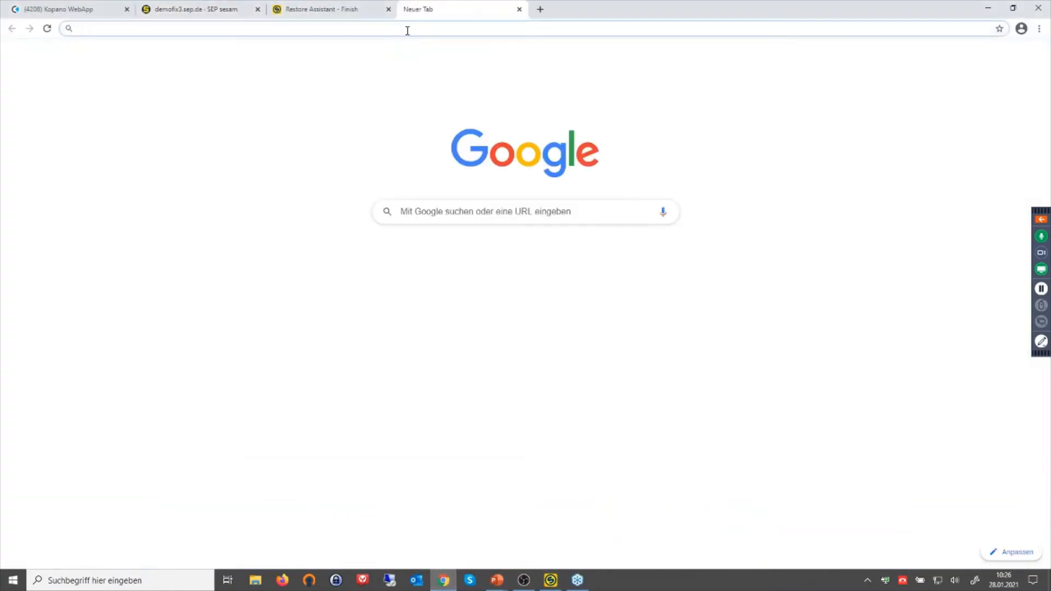
pyautogui.write('wiki')
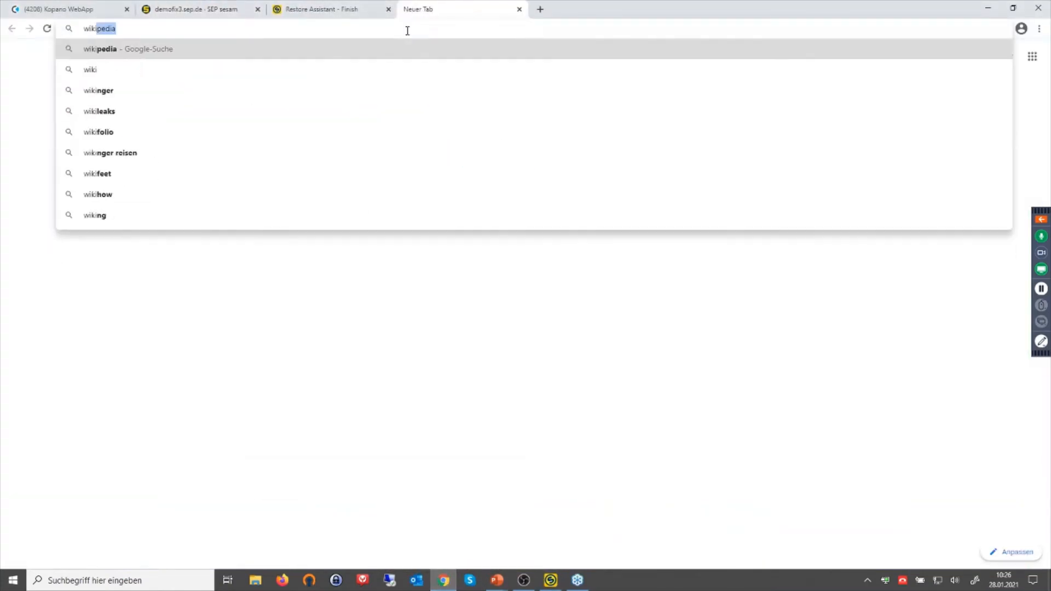
pyautogui.write('.sep.')
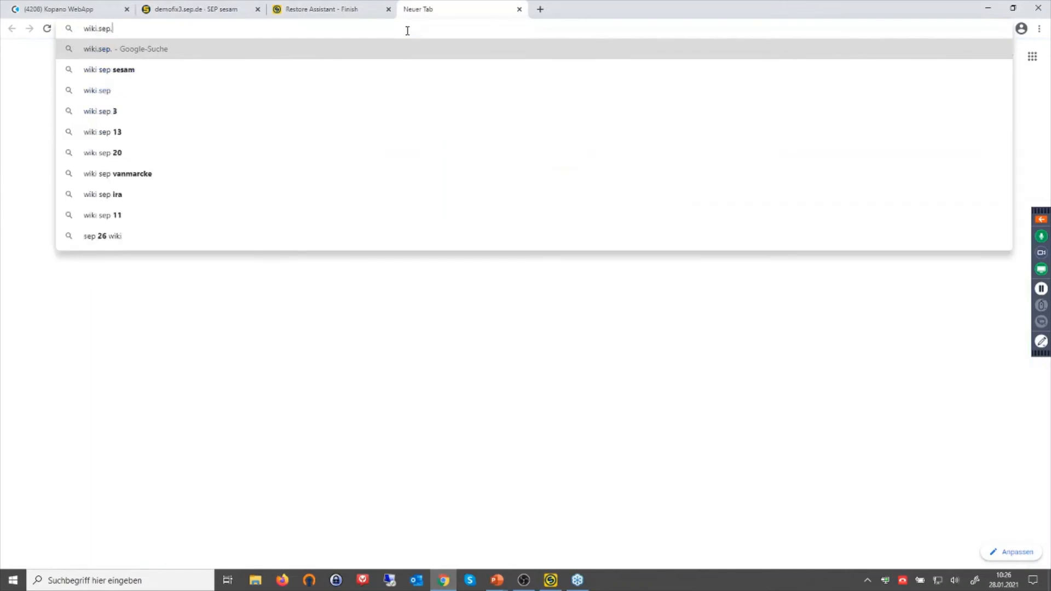
pyautogui.write('com')
pyautogui.press('BackSpace')
pyautogui.press('BackSpace')
pyautogui.press('BackSpace')
pyautogui.press('BackSpace')
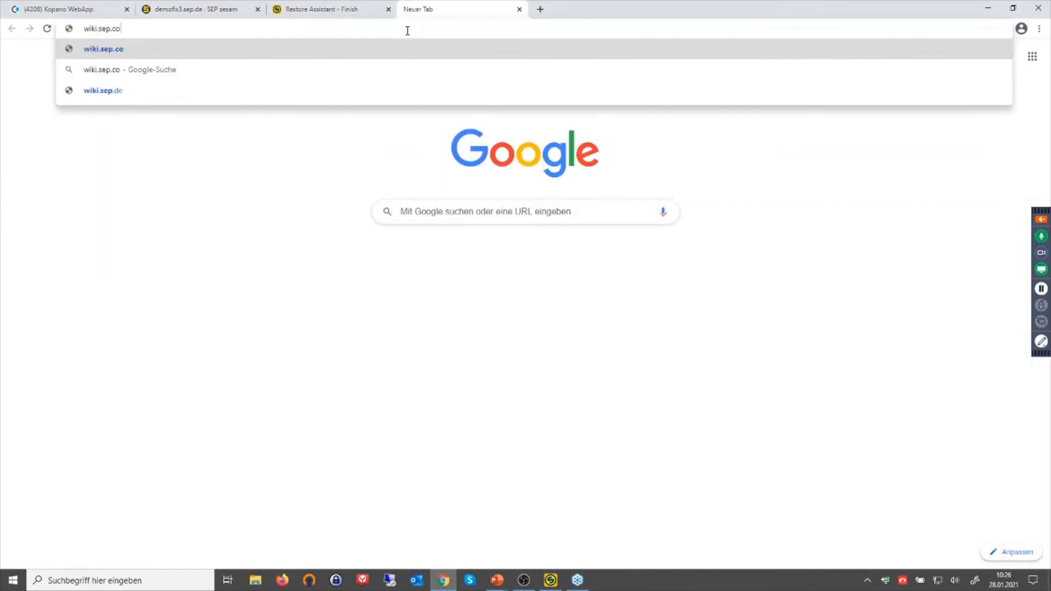
pyautogui.write('so')
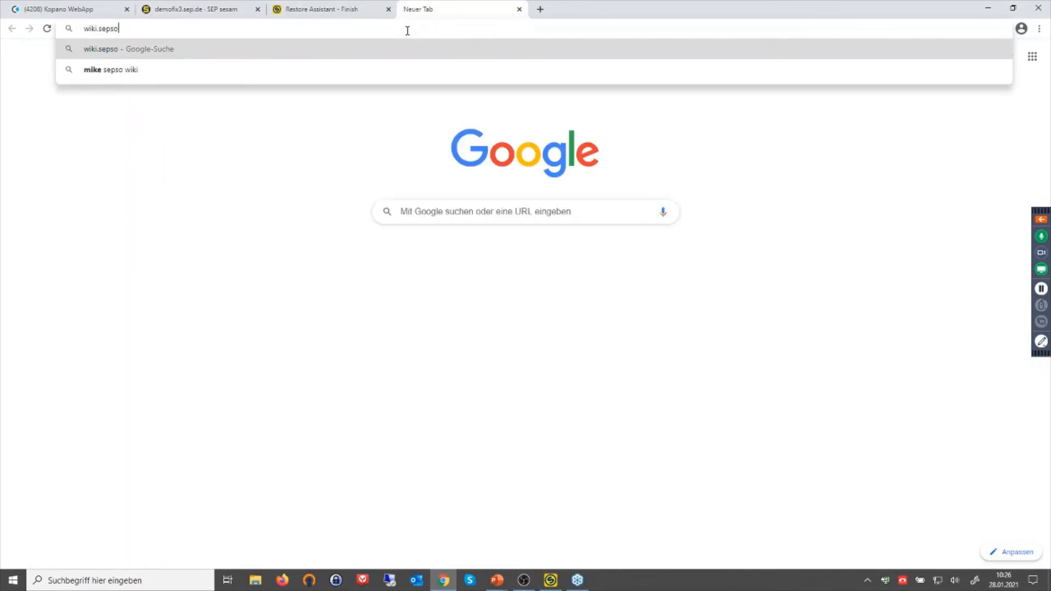
pyautogui.write('ftware')
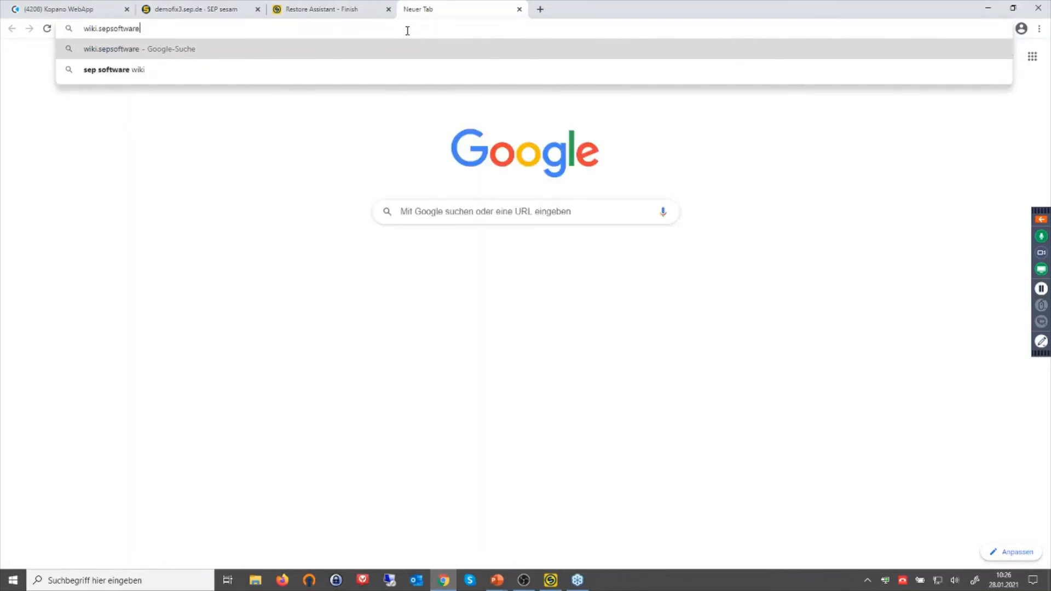
pyautogui.write('.com')
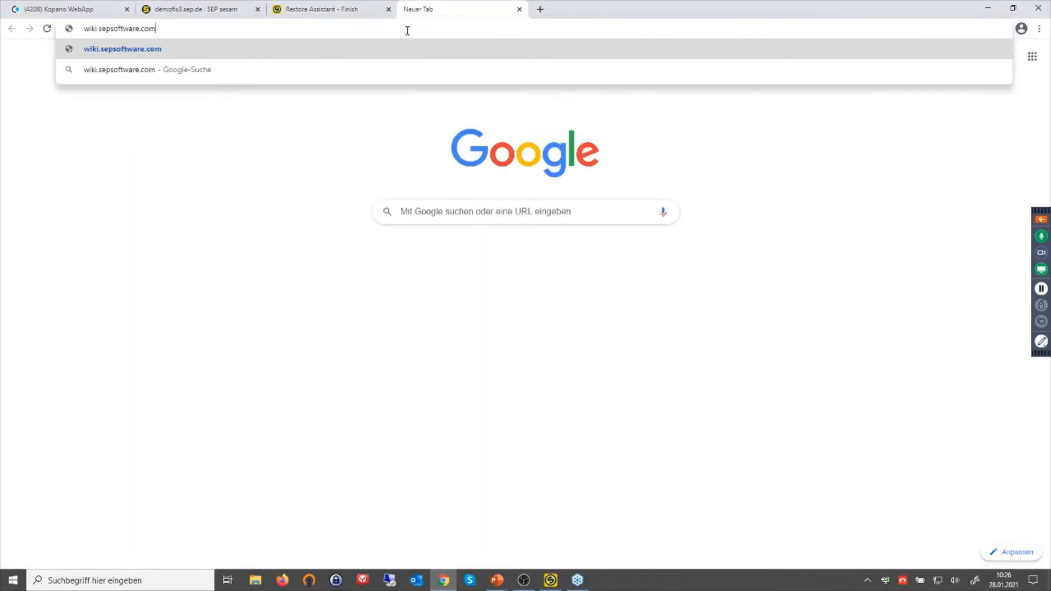
pyautogui.press('Return')
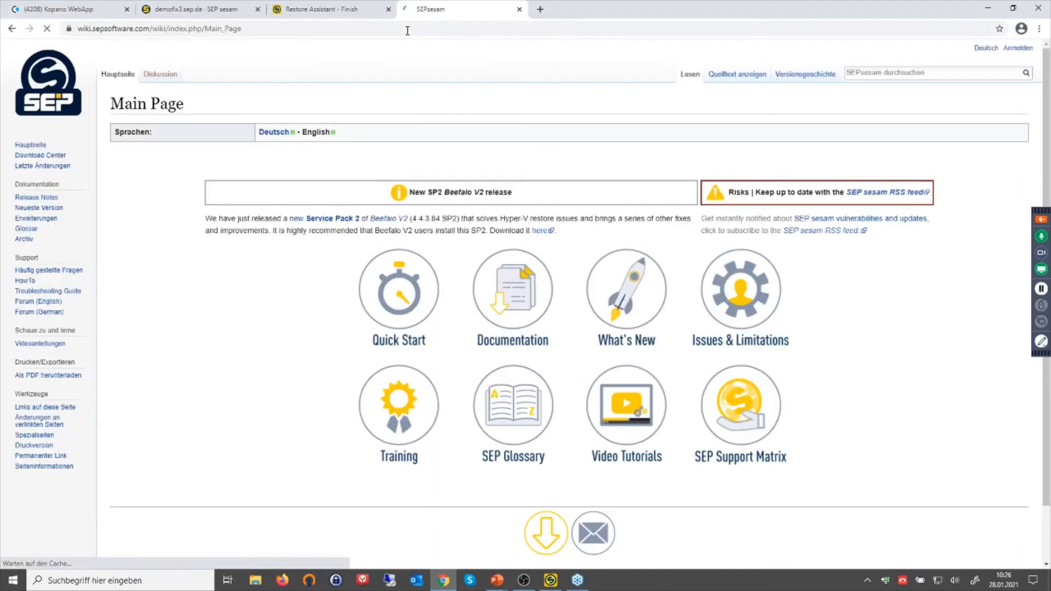
# Go from the wiki's Documentation overview to the Kopano page under Groupware extensions.
pyautogui.click(507, 294)
pyautogui.scroll(-3, 304, 431)
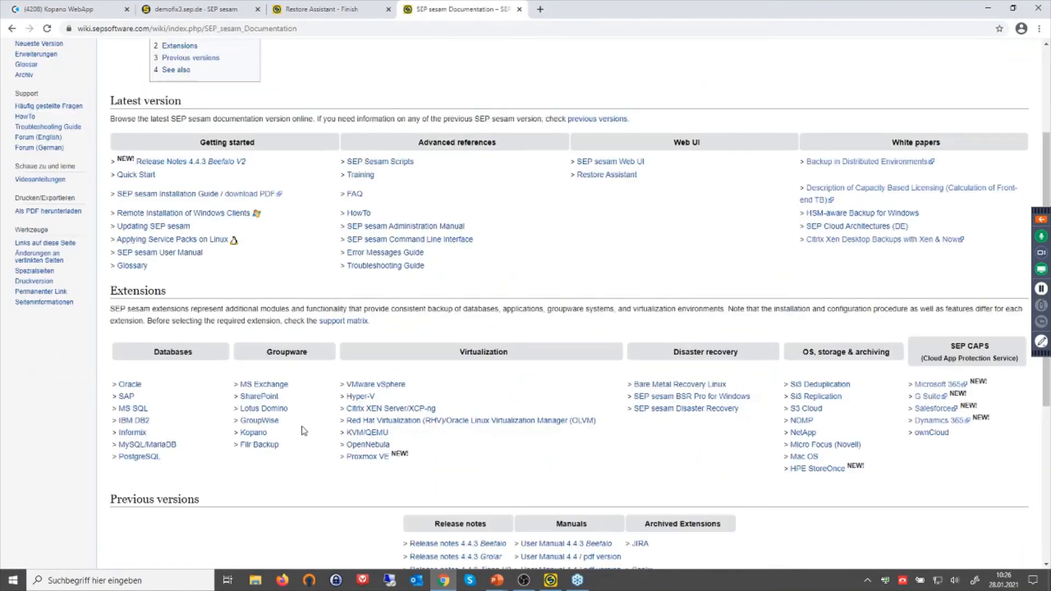
pyautogui.scroll(3, 291, 383)
pyautogui.scroll(-2, 276, 471)
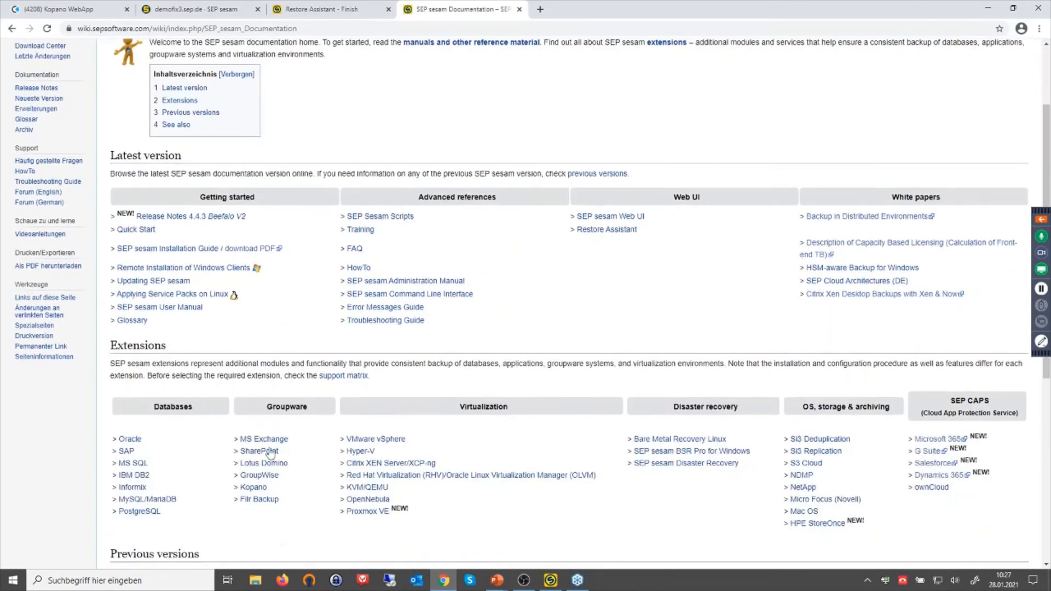
pyautogui.click(256, 487)
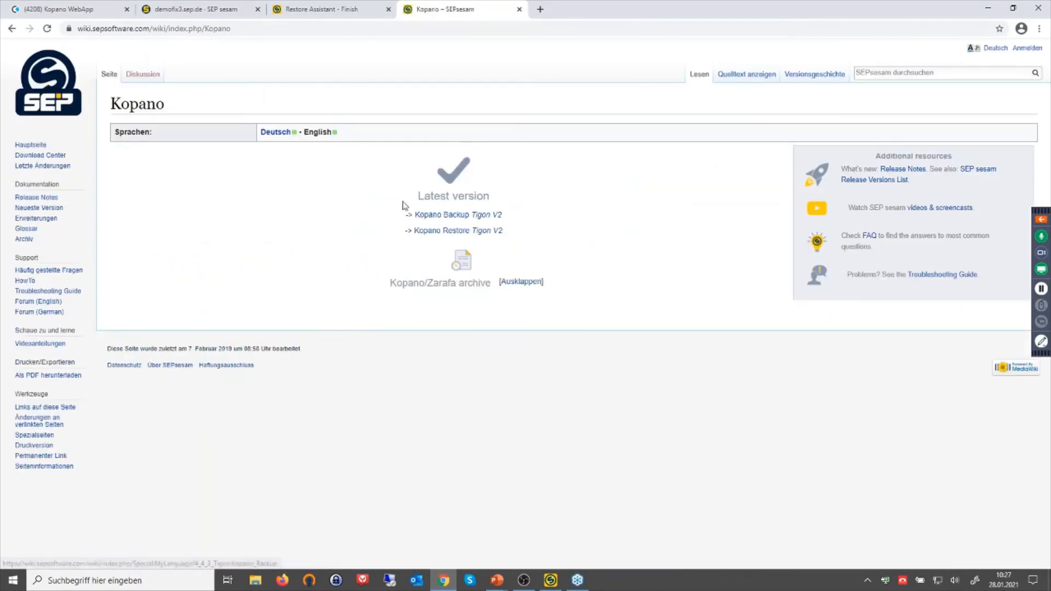